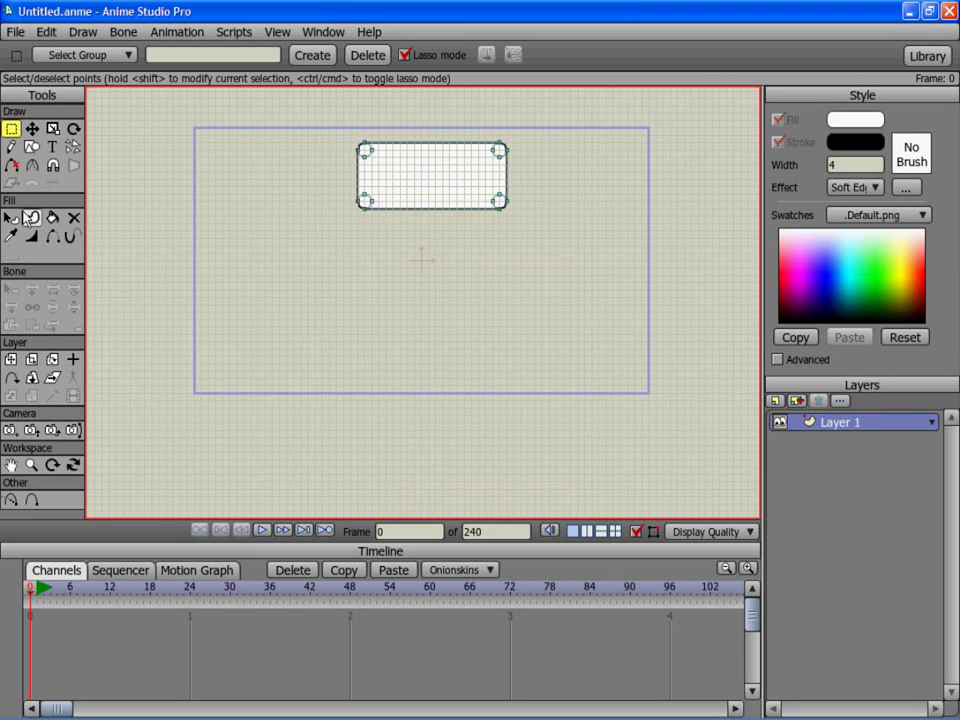
- Select the Add Point tool from the Other section of the Tools panel
left_click(34, 496)
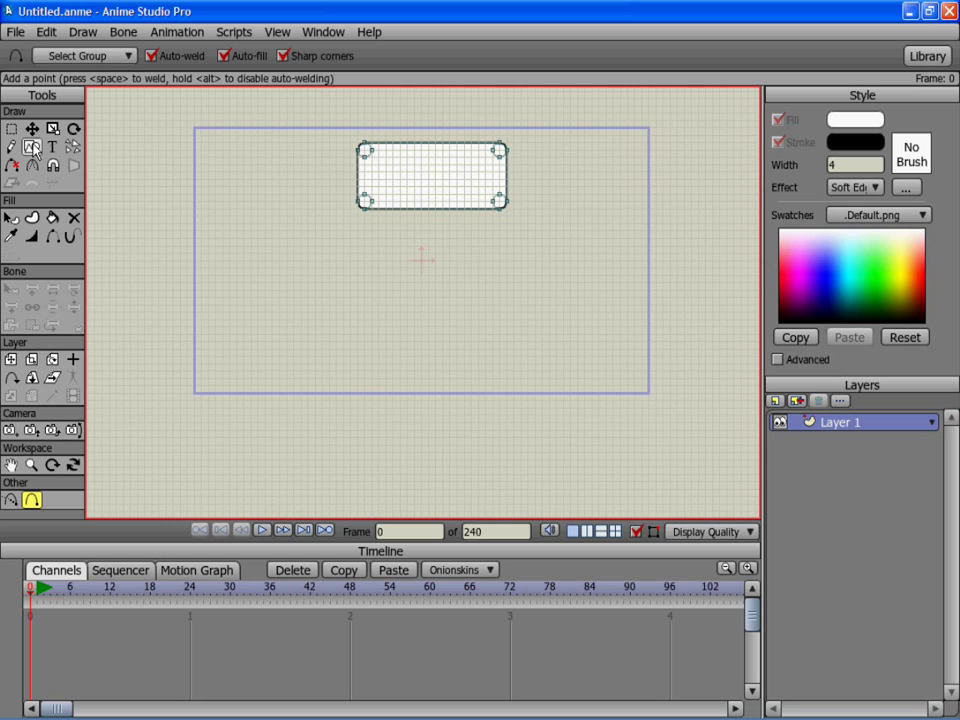
scroll(402, 298, "up", 3)
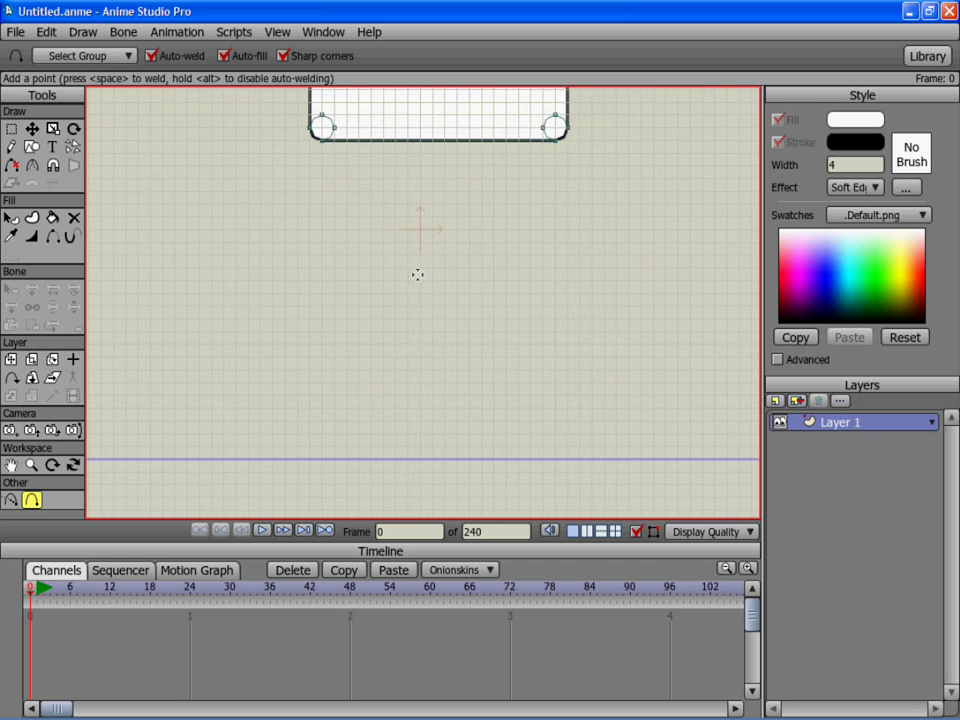
scroll(418, 270, "down", 1)
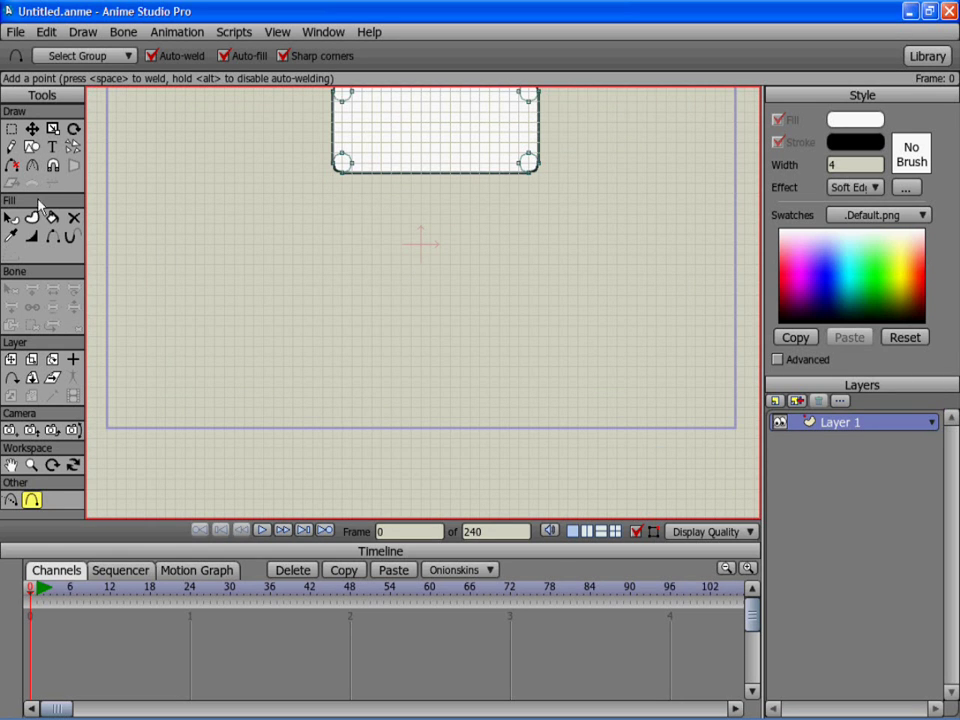
- Draw a small white, black-outlined ellipse circle just left of the canvas centre
left_click(32, 146)
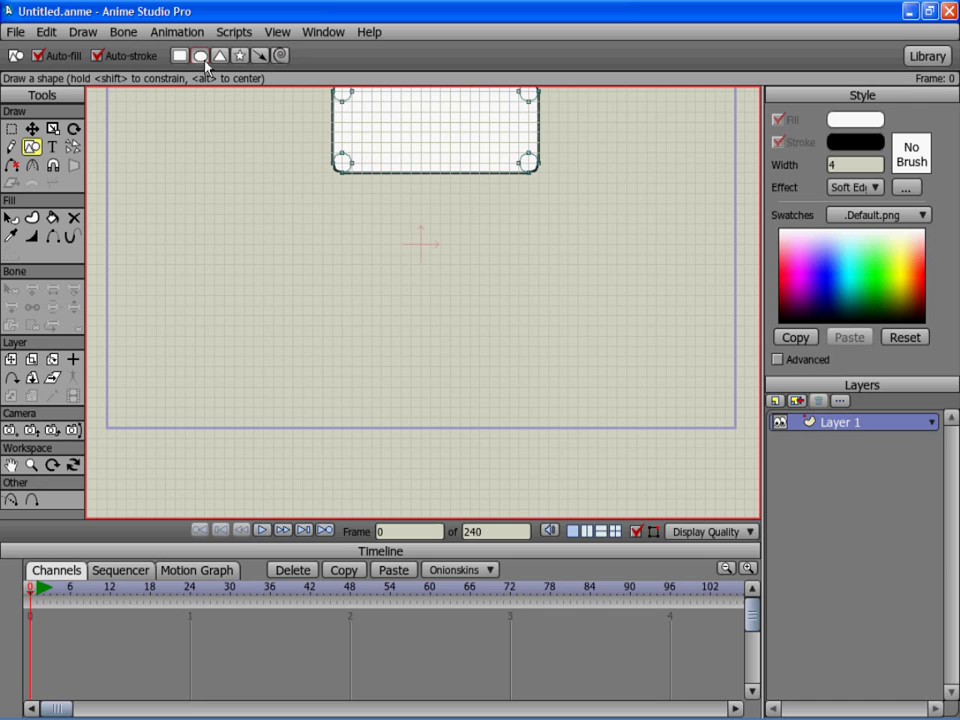
scroll(315, 288, "up", 1)
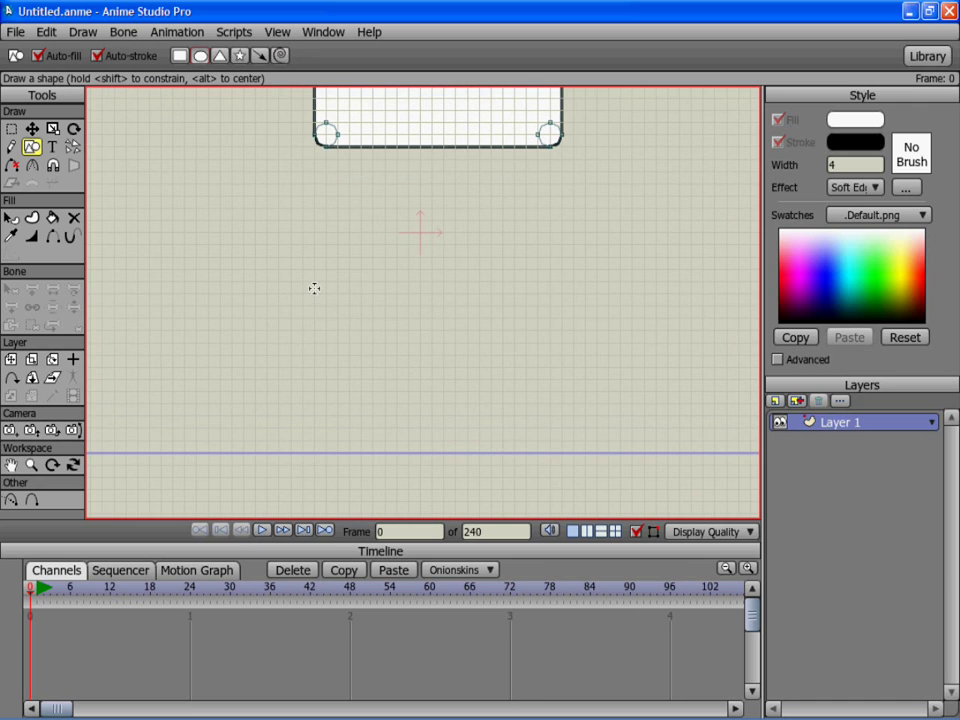
left_click_drag(303, 247, 330, 272)
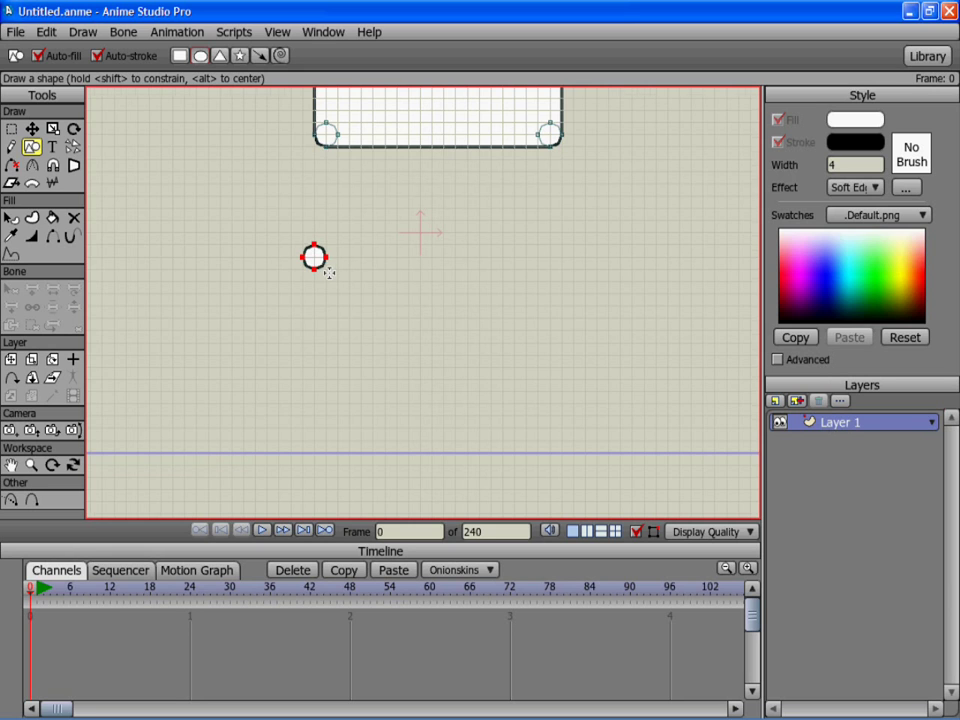
scroll(328, 270, "up", 4)
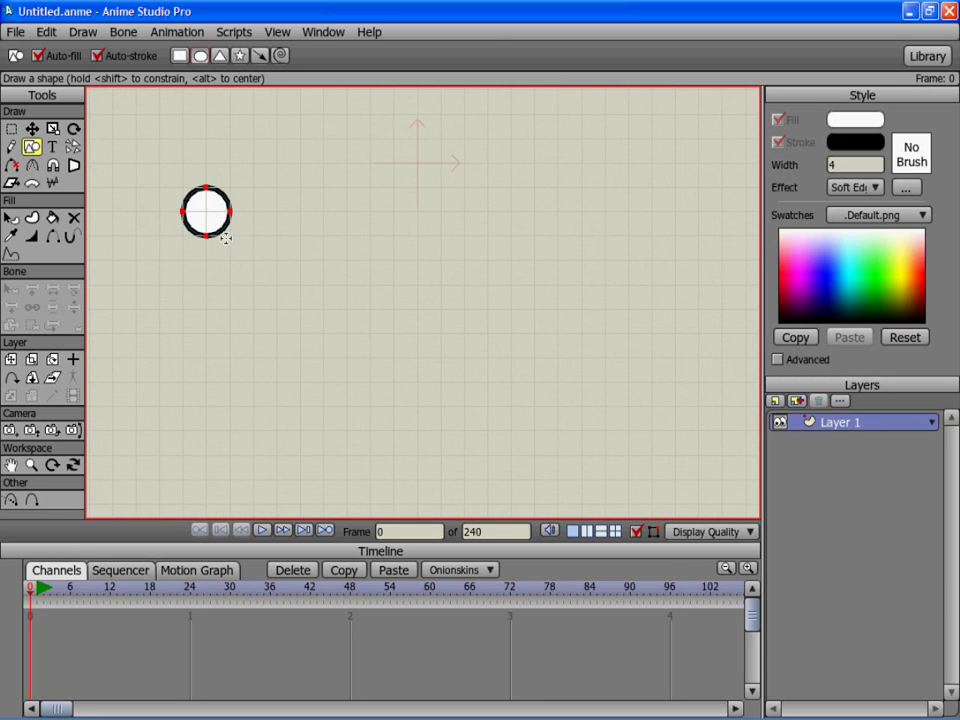
scroll(294, 246, "down", 4)
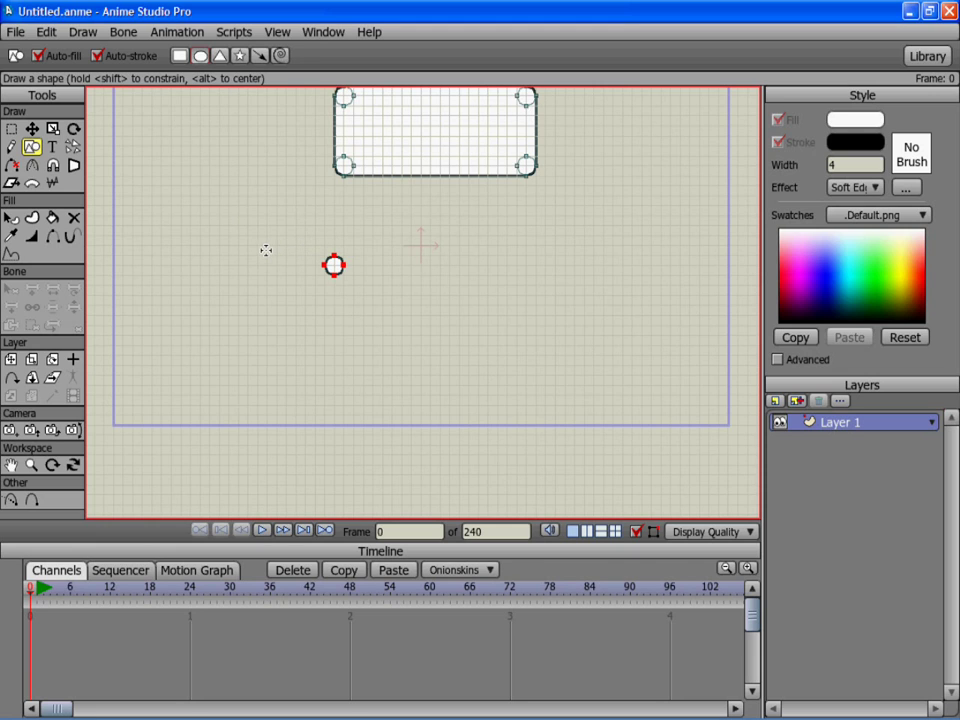
- Place a copy of the circle to the right and align the two top circles
key("t")
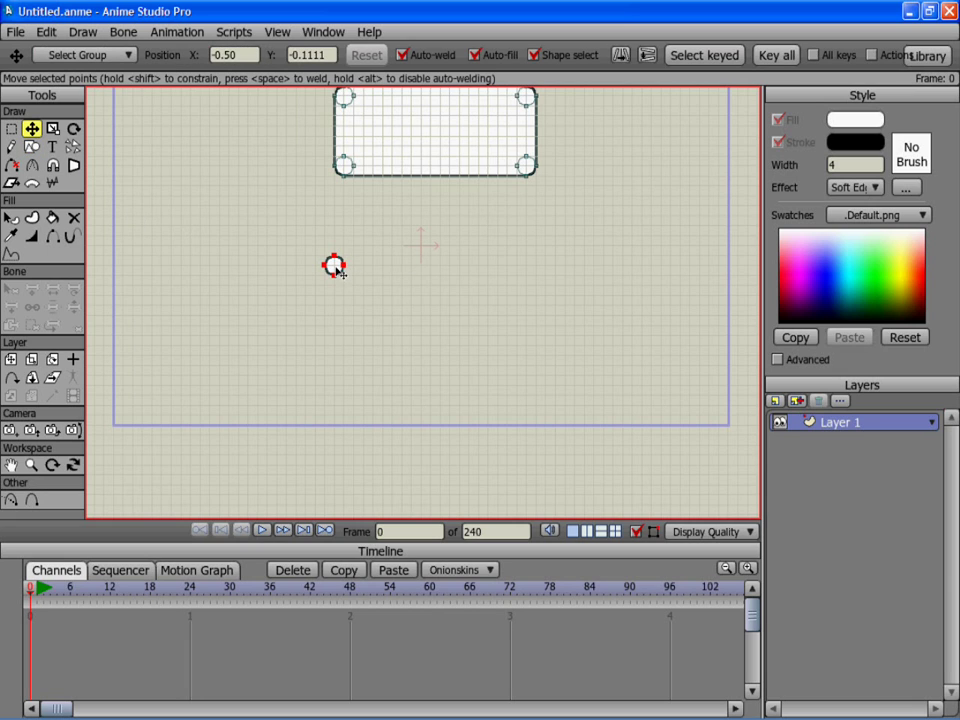
left_click_drag(343, 277, 538, 258)
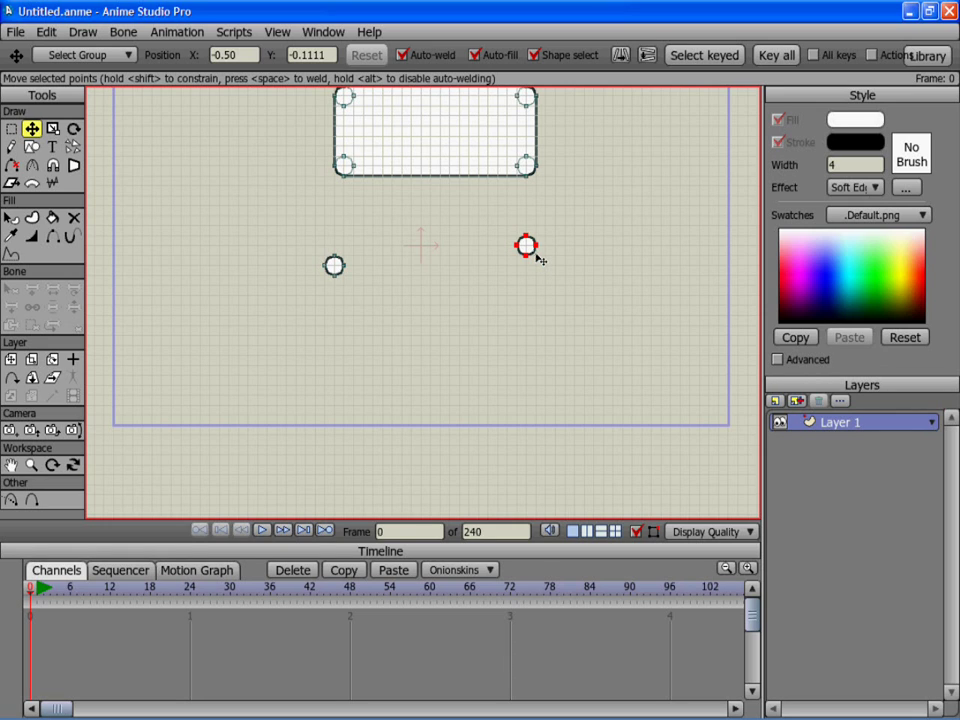
left_click(335, 266)
left_click_drag(336, 267, 344, 247)
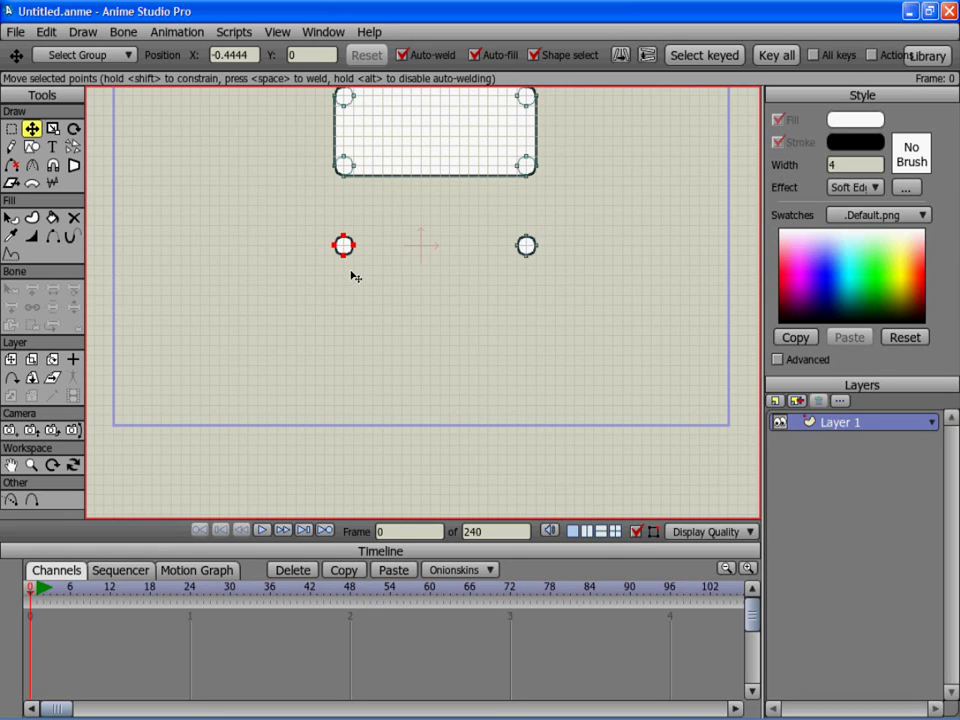
- Add copies below and at bottom-right, aligning them so four circles form a square
left_click_drag(352, 277, 352, 357)
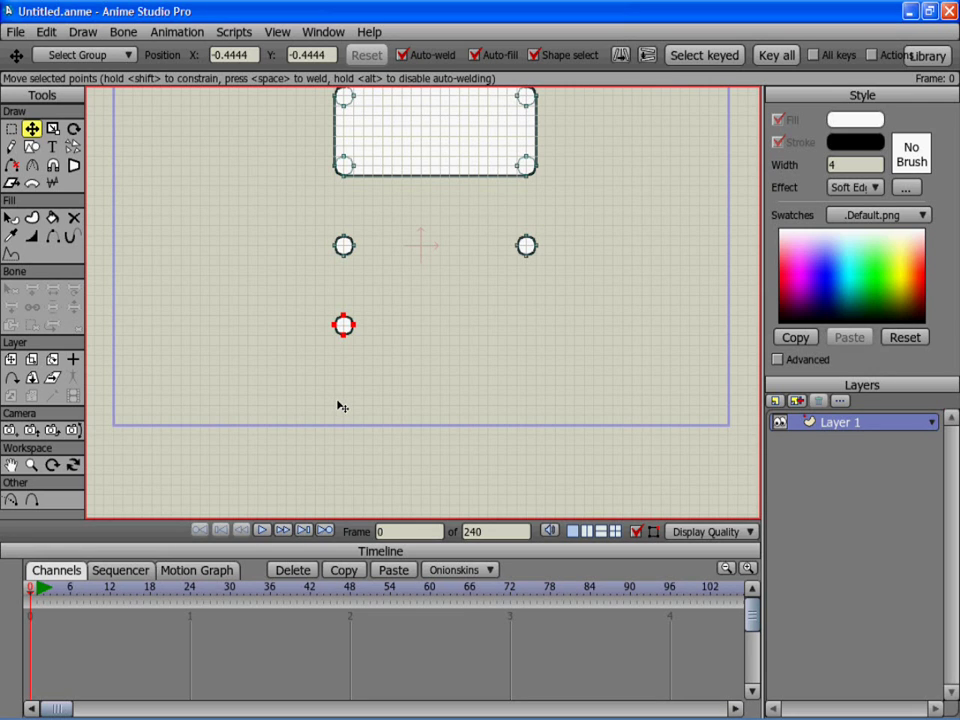
key("ctrl+v")
left_click_drag(360, 339, 542, 417)
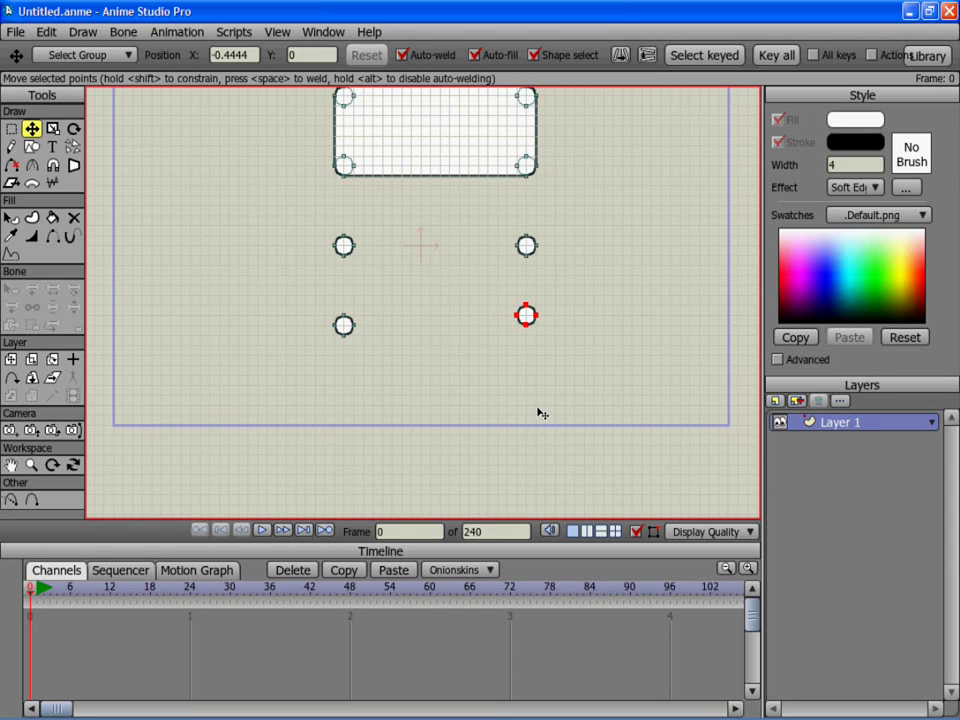
left_click_drag(540, 413, 542, 420)
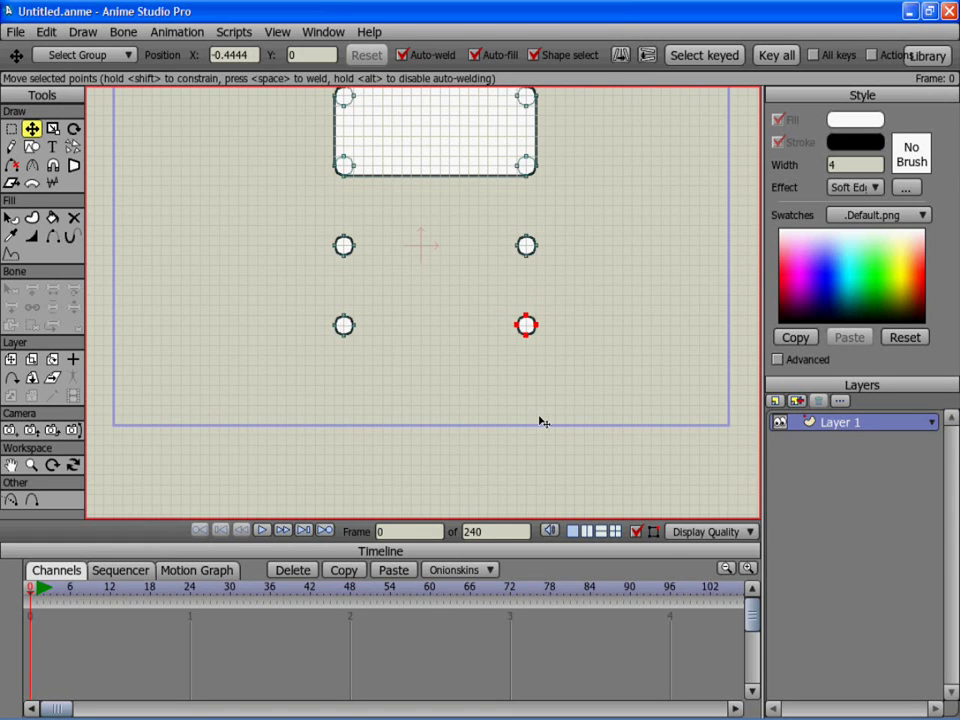
- Switch to the Delete Shape tool in the Fill section of the Tools panel
scroll(511, 325, "up", 3)
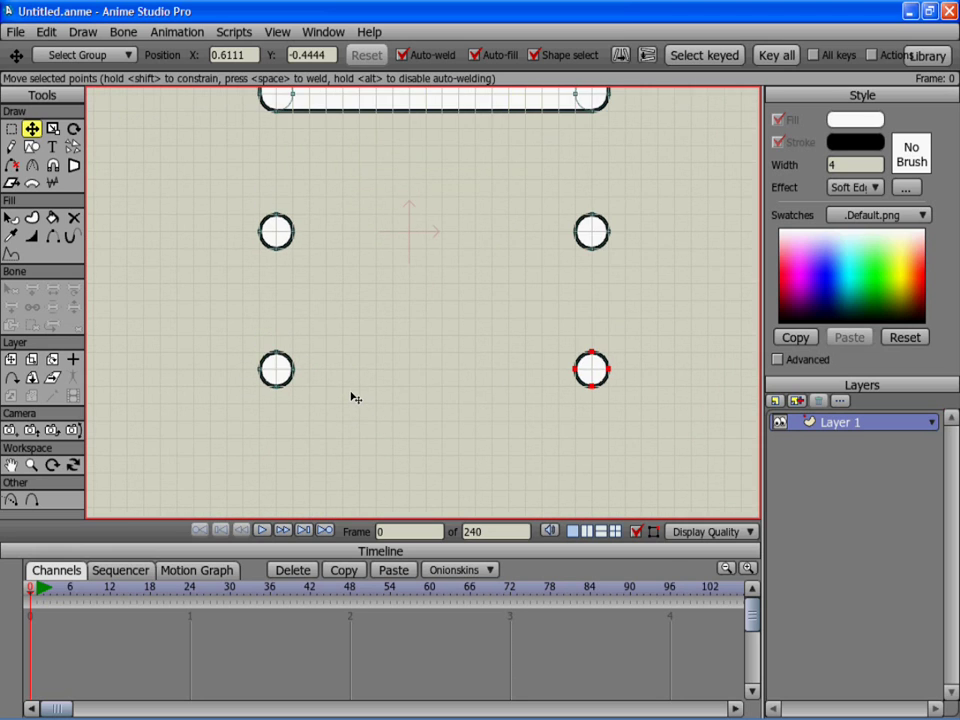
scroll(351, 380, "down", 2)
scroll(335, 335, "up", 1)
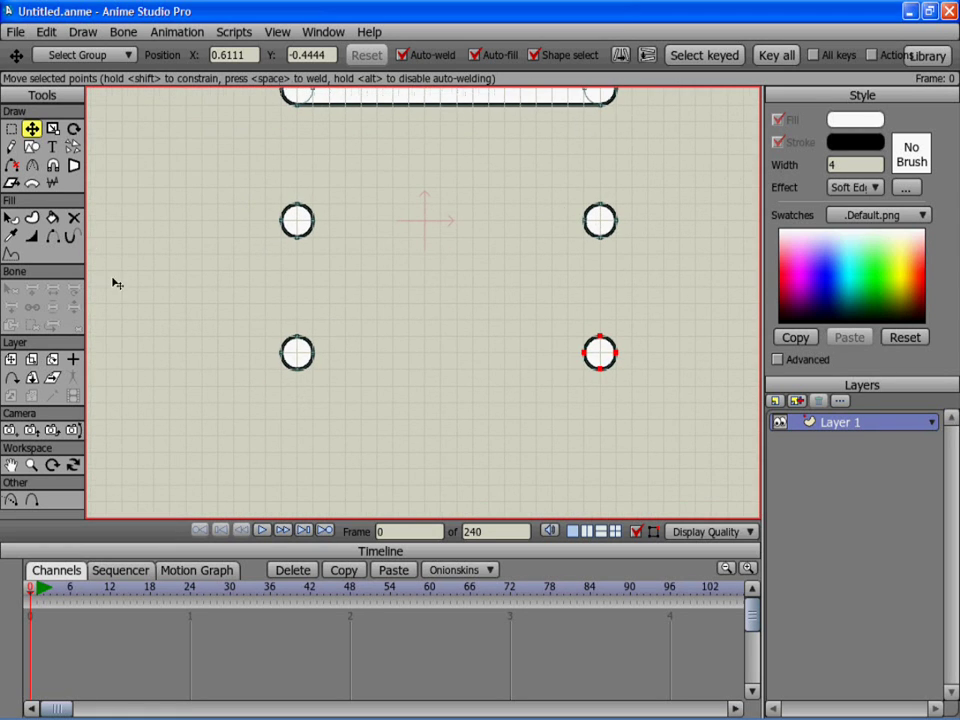
left_click(72, 222)
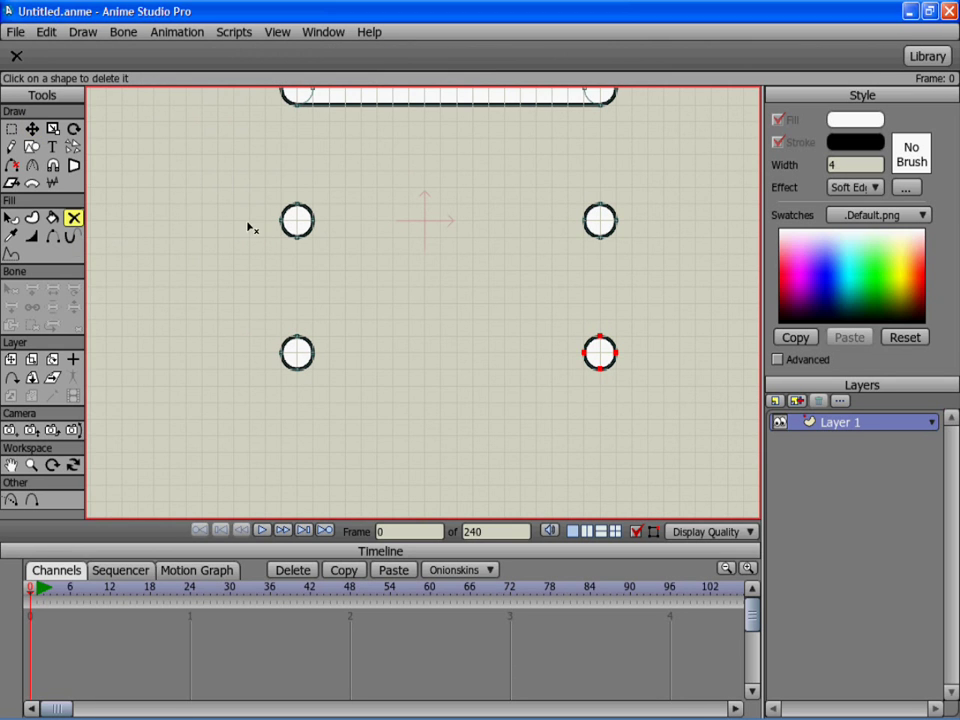
- With Hide Edge, hide the inner edges of the top-left and bottom-left circles
left_click(52, 236)
scroll(231, 236, "up", 3)
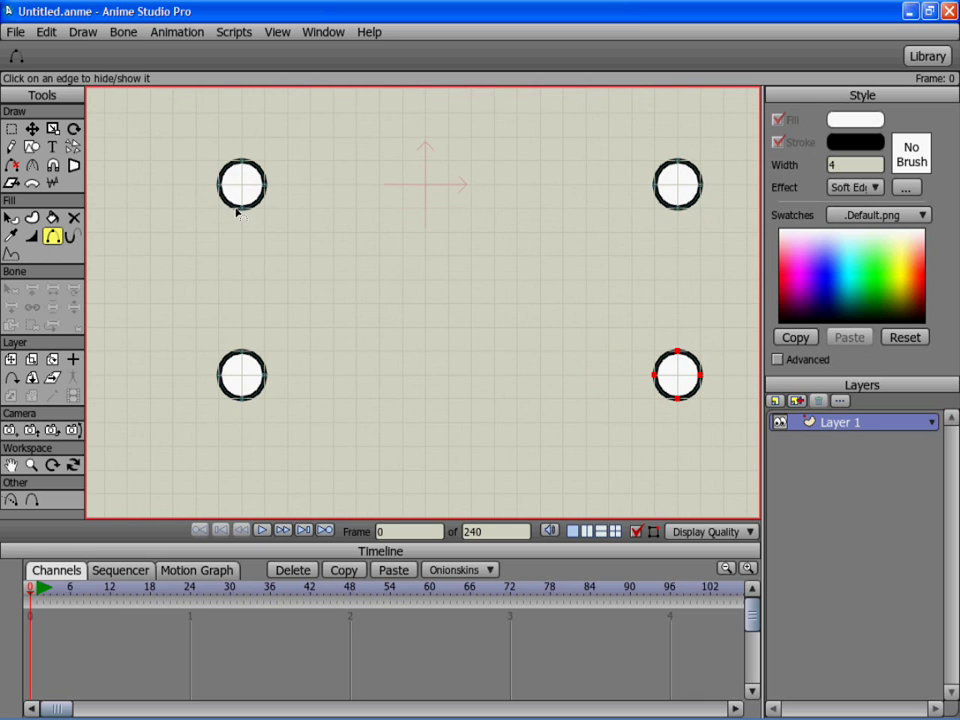
left_click(229, 204)
left_click(251, 208)
left_click(260, 172)
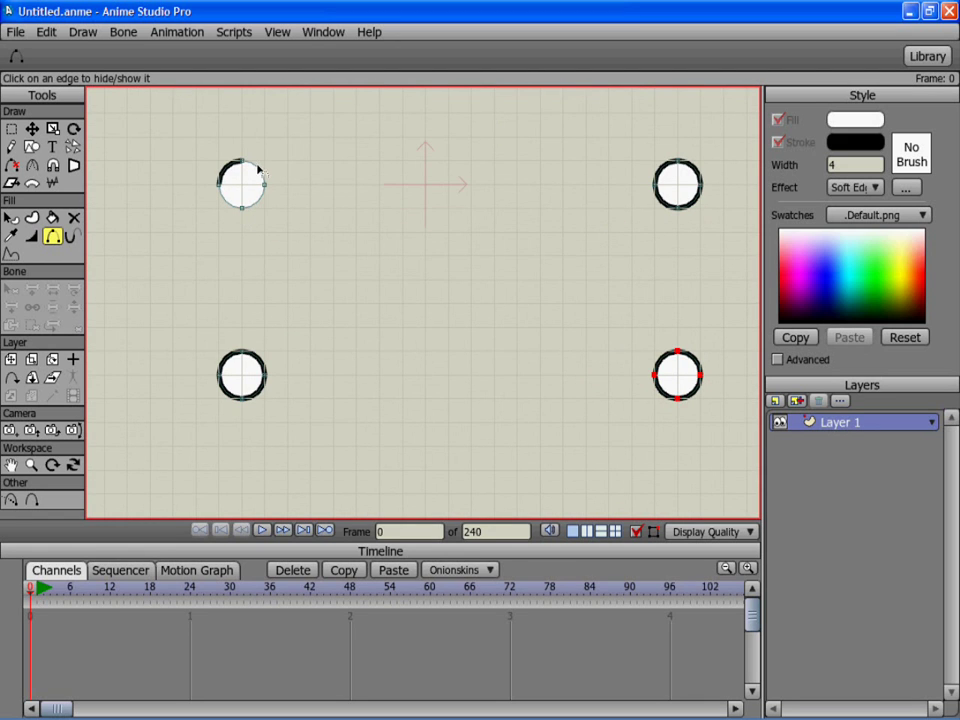
left_click(257, 361)
left_click(259, 393)
left_click(229, 359)
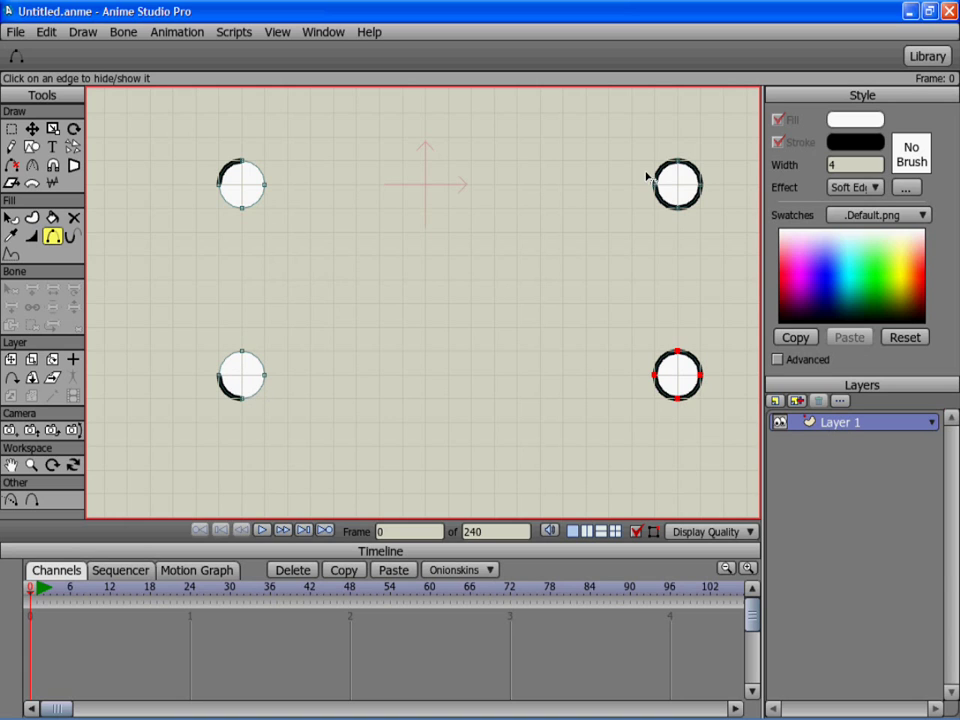
- Hide the inner edges of the top-right and bottom-right circles, leaving their outer arcs
left_click(661, 175)
left_click(662, 197)
left_click(692, 205)
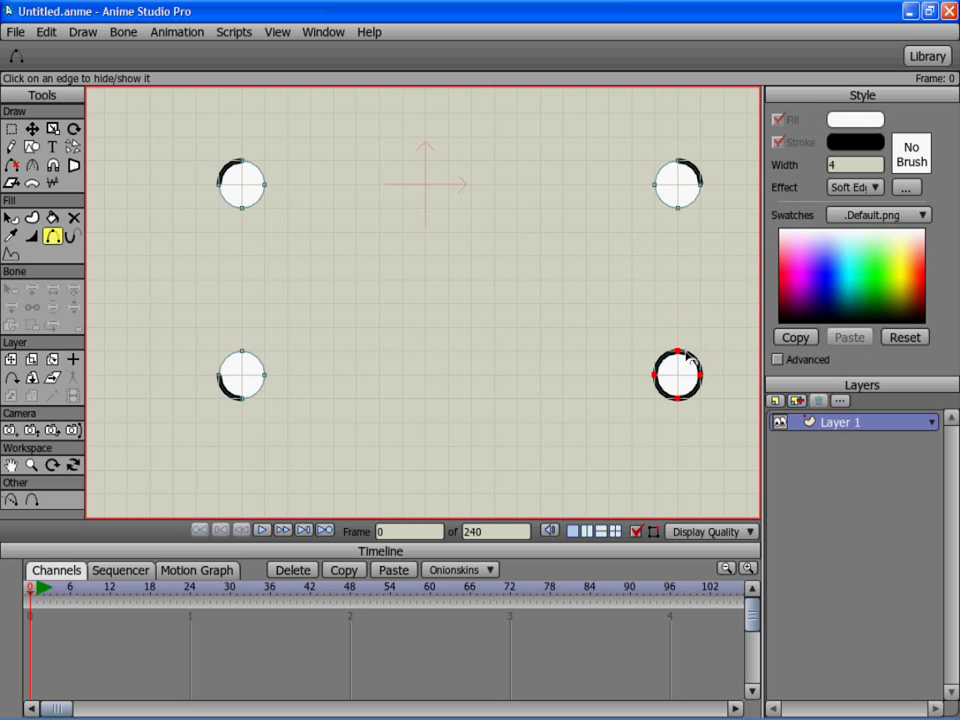
left_click(664, 364)
left_click(664, 394)
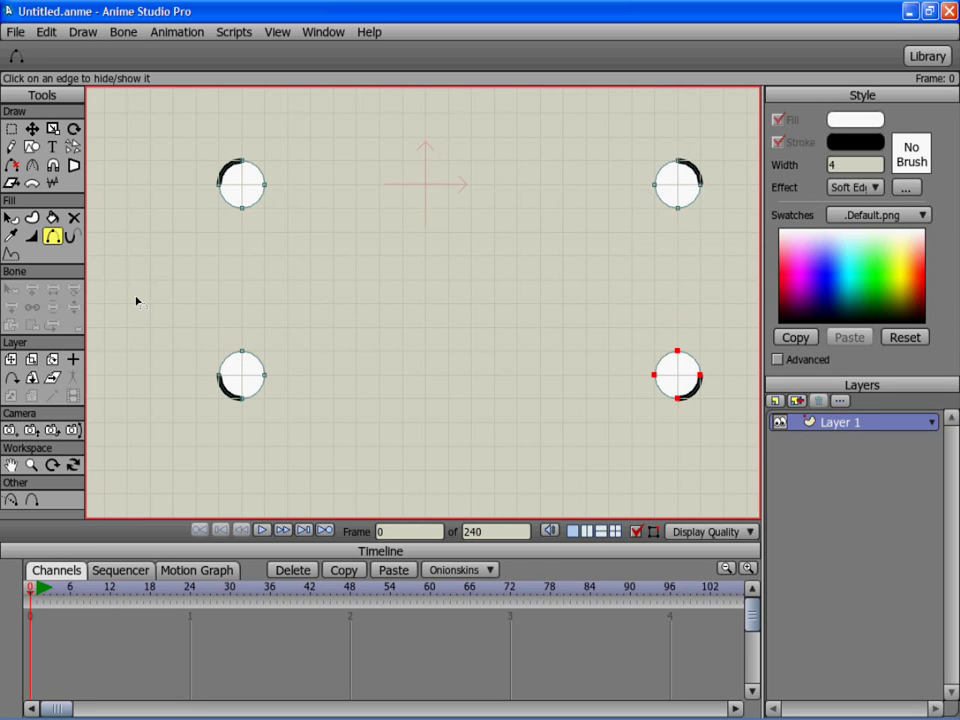
left_click(33, 500)
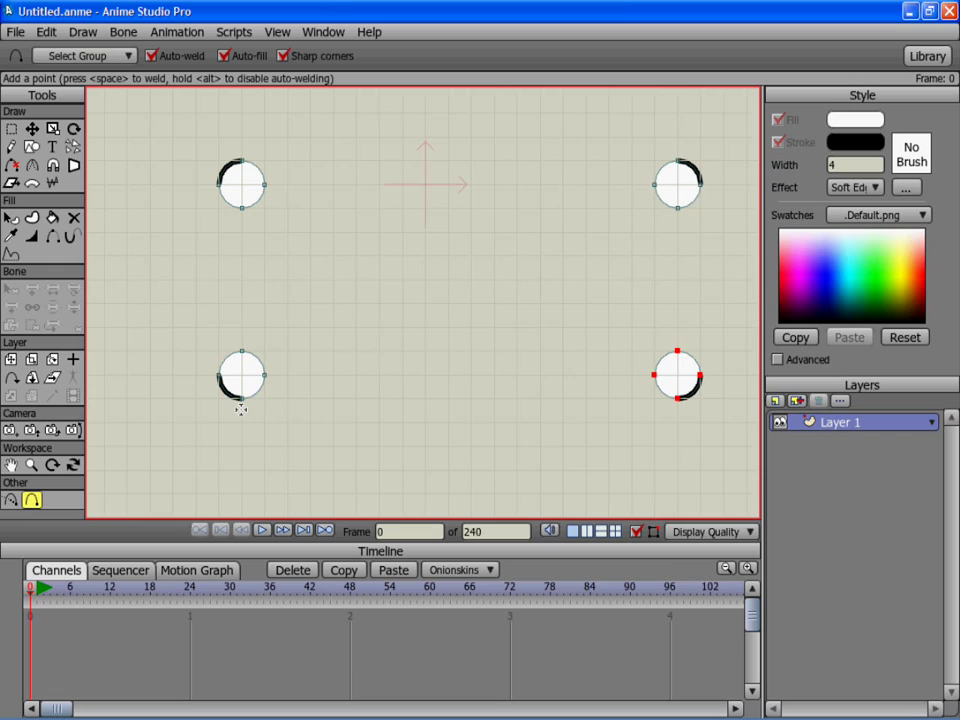
- Draw straight bottom, left, top and right edge lines between the corner circles
left_click_drag(240, 400, 425, 398)
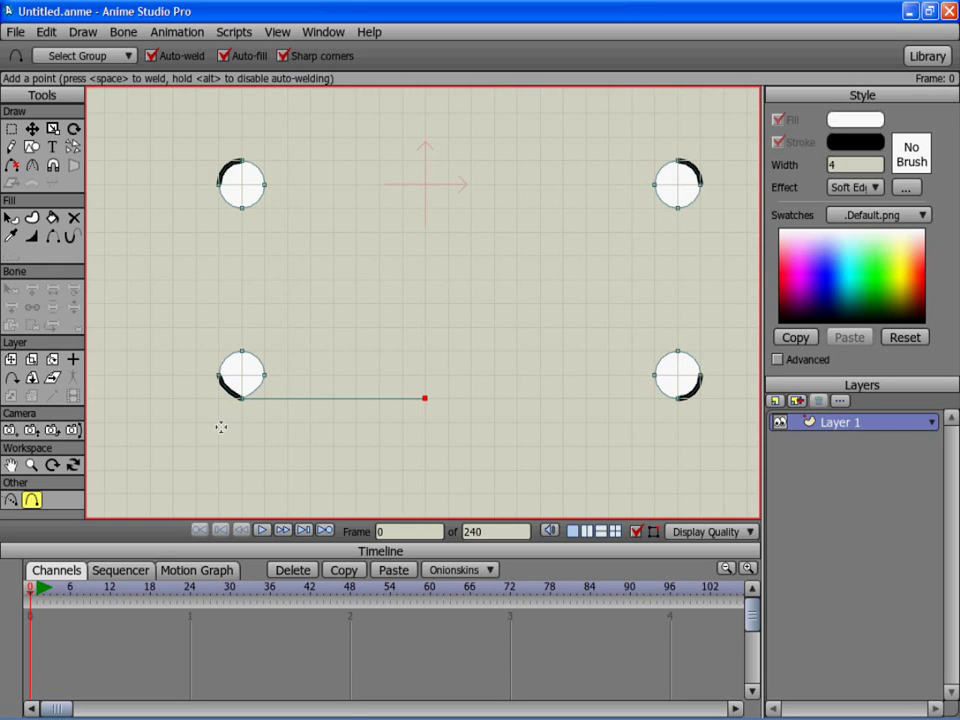
key("ctrl+z")
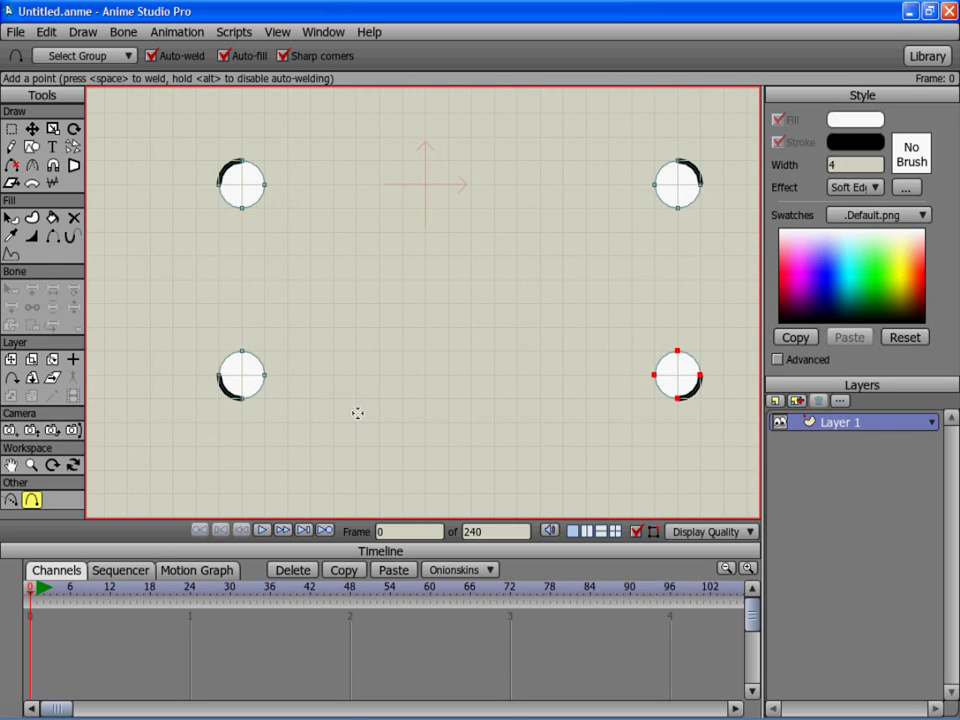
left_click_drag(357, 422, 540, 422)
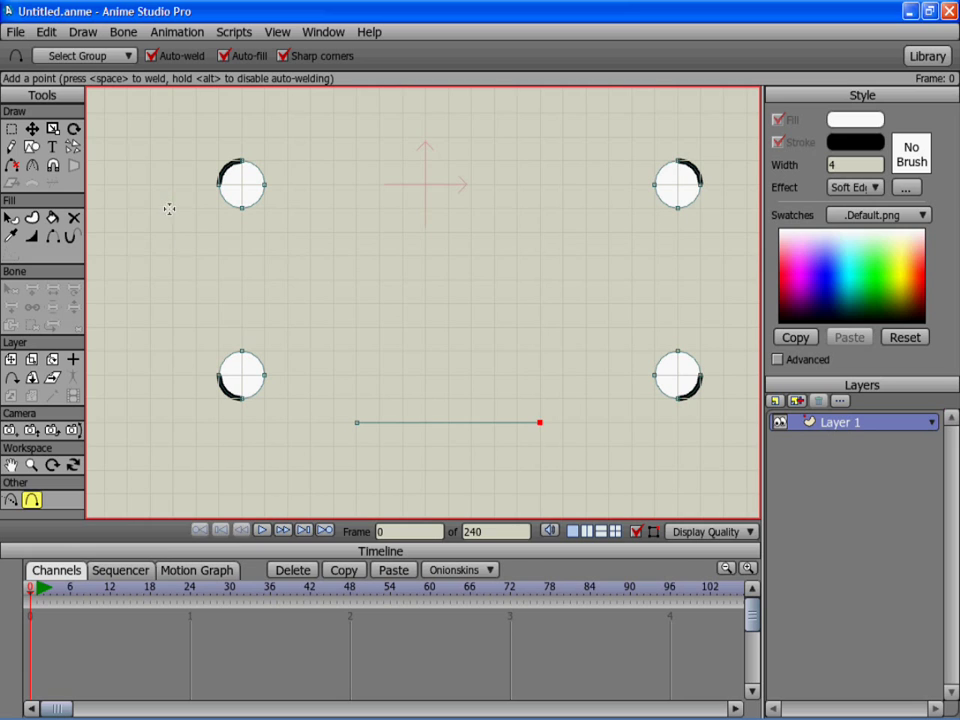
left_click_drag(170, 208, 172, 327)
left_click_drag(334, 138, 538, 140)
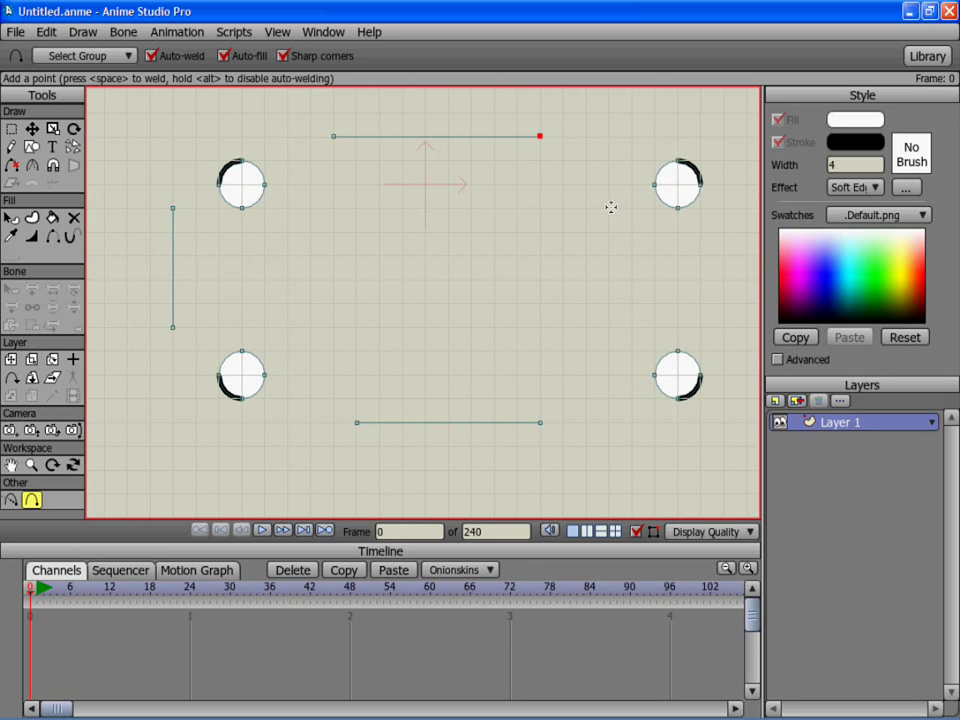
left_click_drag(609, 208, 608, 350)
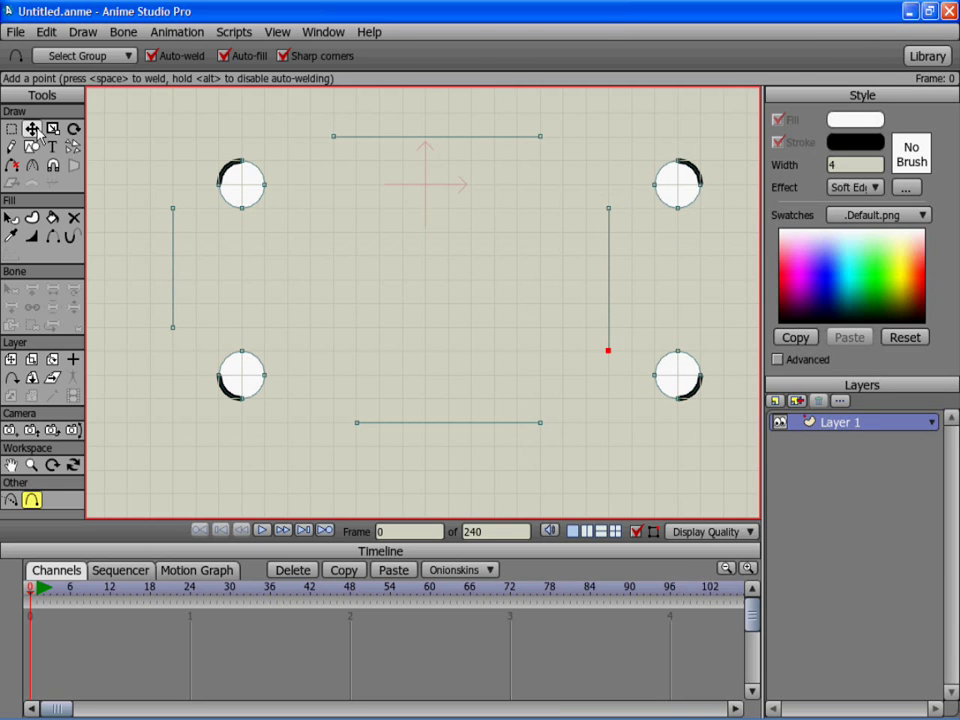
left_click(33, 129)
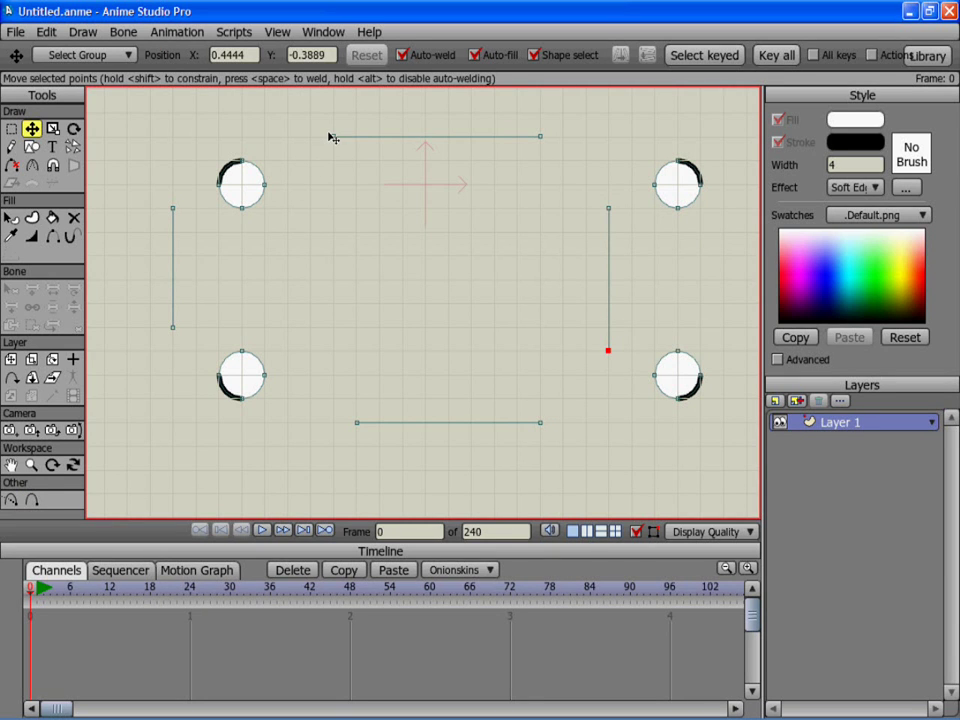
- Weld both ends of the top and right lines, plus the bottom line's right end, onto the circles
left_click_drag(334, 138, 241, 160)
left_click_drag(538, 143, 677, 159)
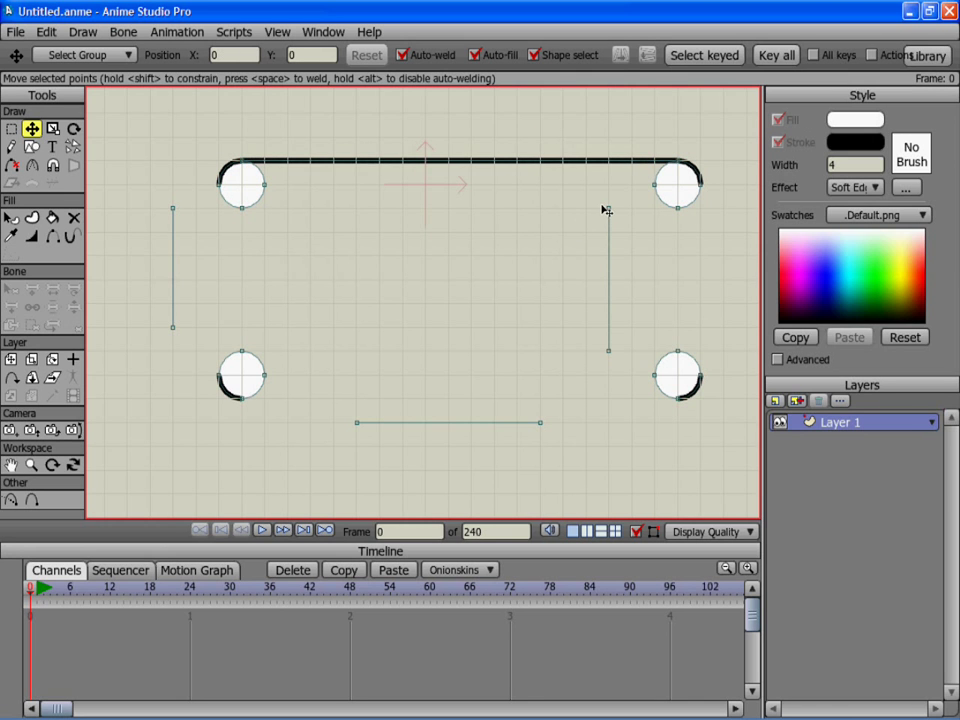
mouse_move(612, 211)
left_mouse_down()
mouse_move(718, 208)
mouse_move(701, 199)
mouse_move(707, 193)
mouse_move(681, 211)
left_mouse_up()
left_click_drag(610, 350, 700, 381)
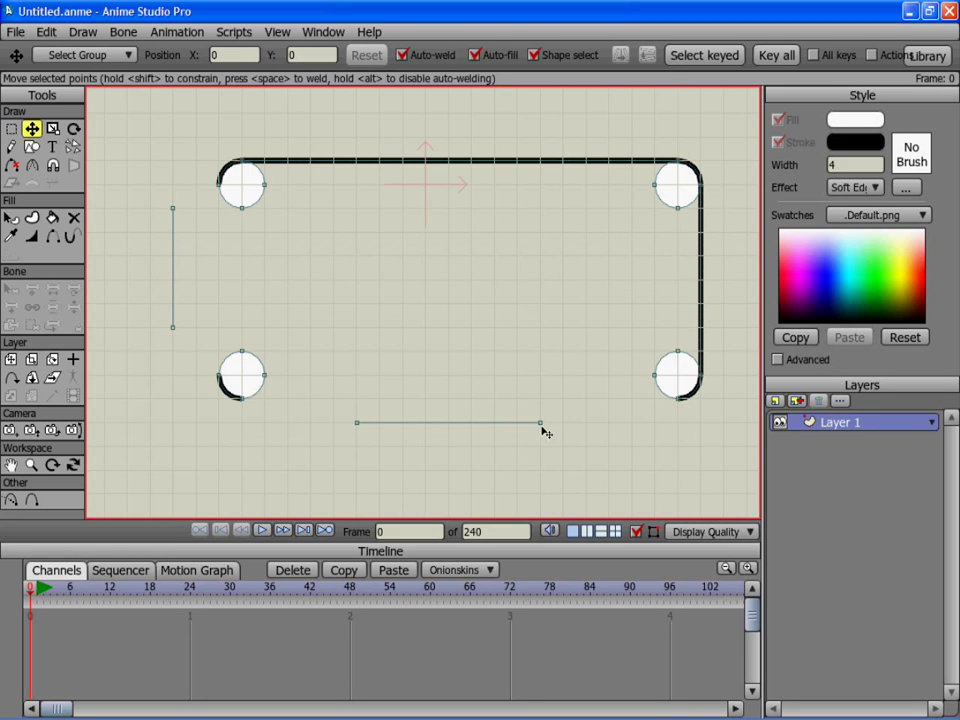
left_click_drag(543, 428, 688, 412)
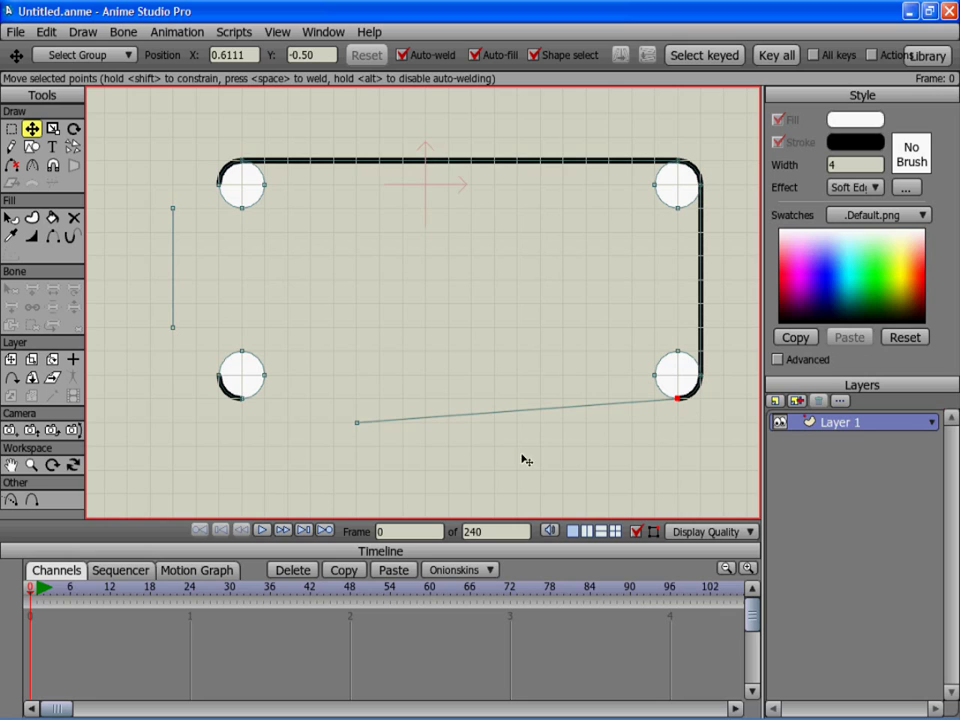
- Weld the bottom line's left end and both left-line ends, closing the outline
left_click_drag(360, 425, 241, 398)
left_click(159, 355)
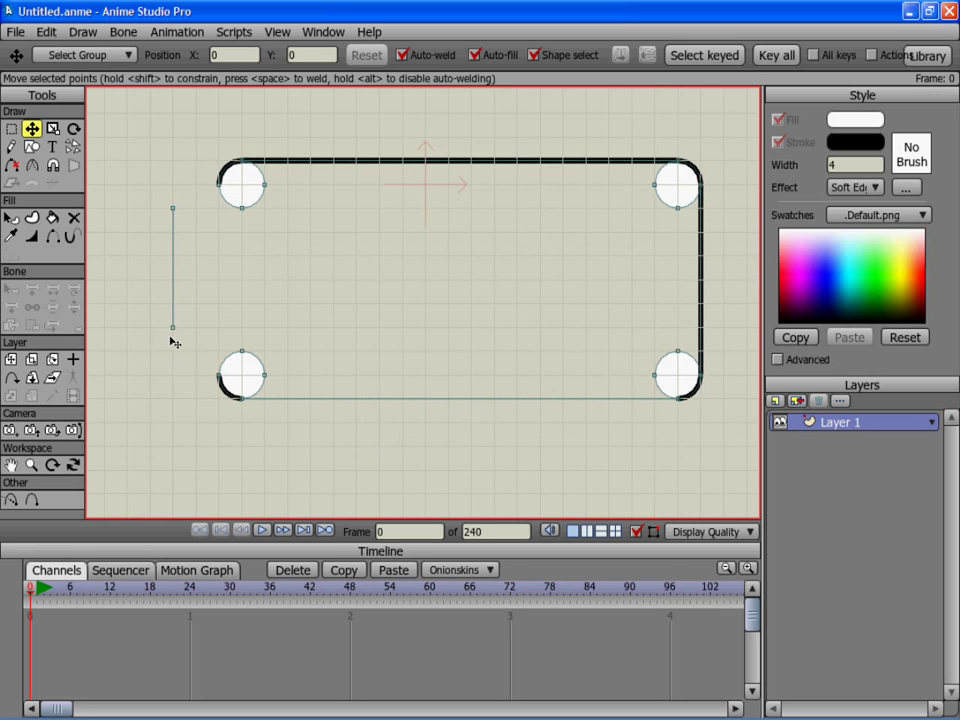
left_click_drag(173, 330, 219, 378)
left_click(184, 230)
left_click_drag(175, 215, 218, 185)
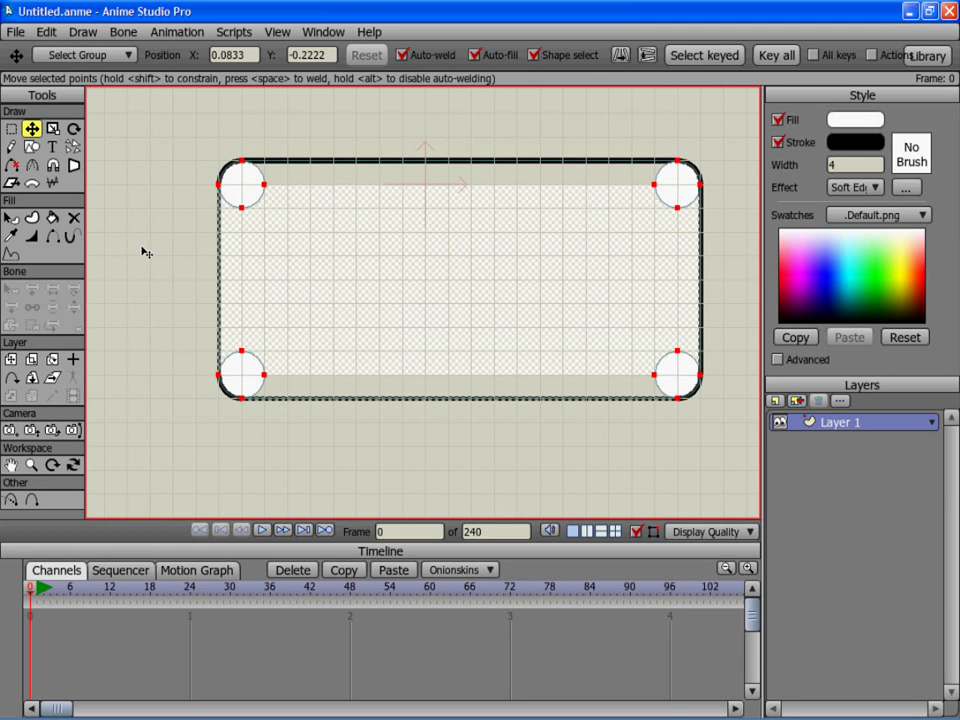
- Delete the auto-filled rectangle shape
left_click(75, 219)
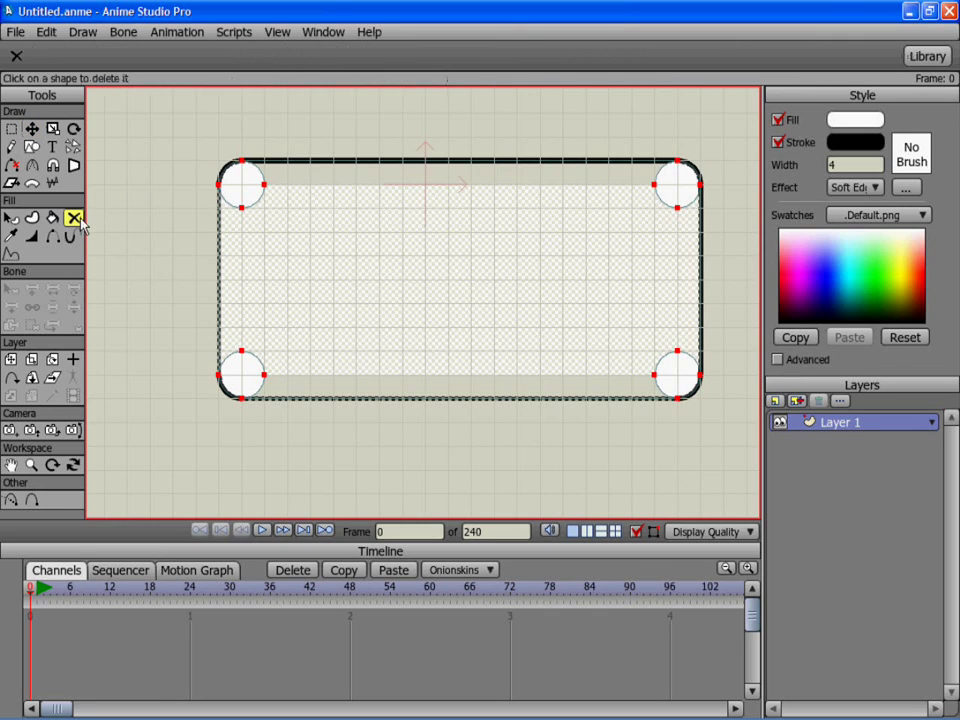
left_click(194, 286)
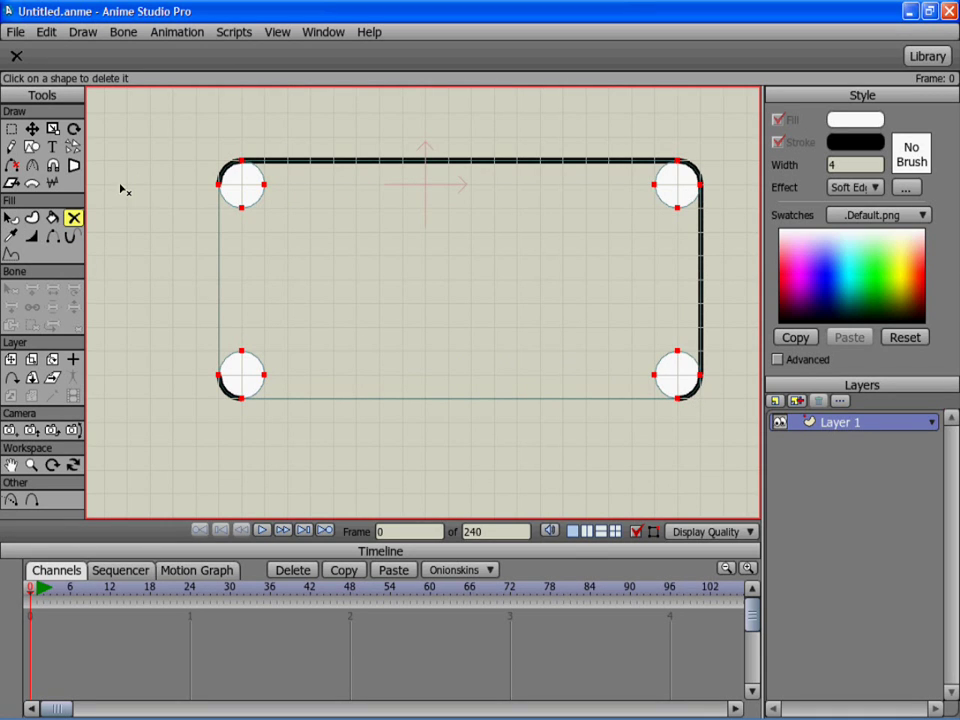
left_click(10, 217)
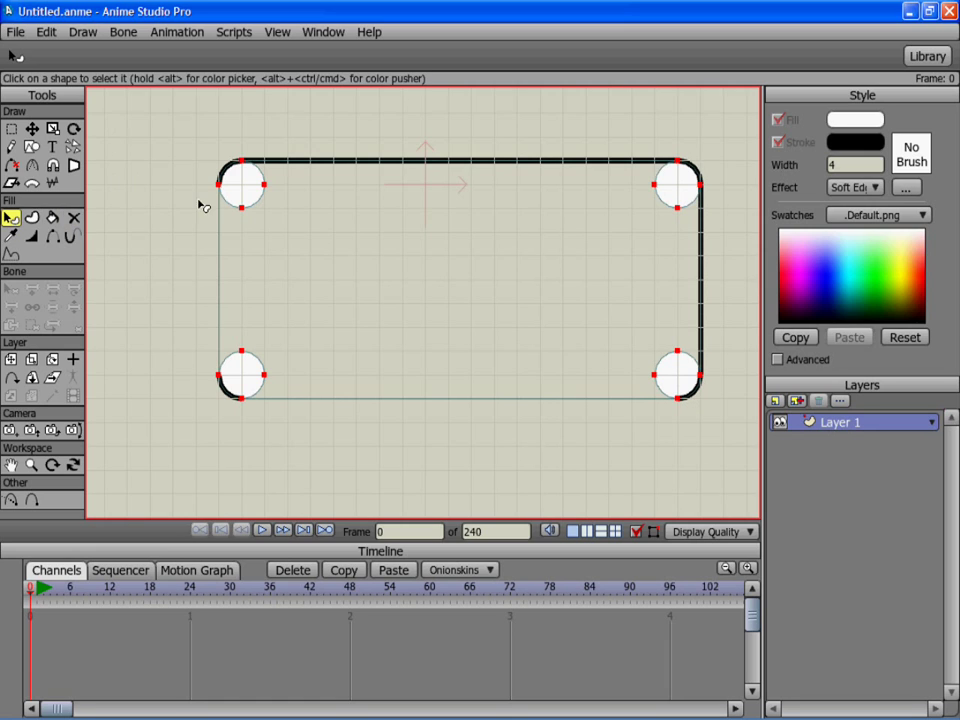
left_click(778, 119)
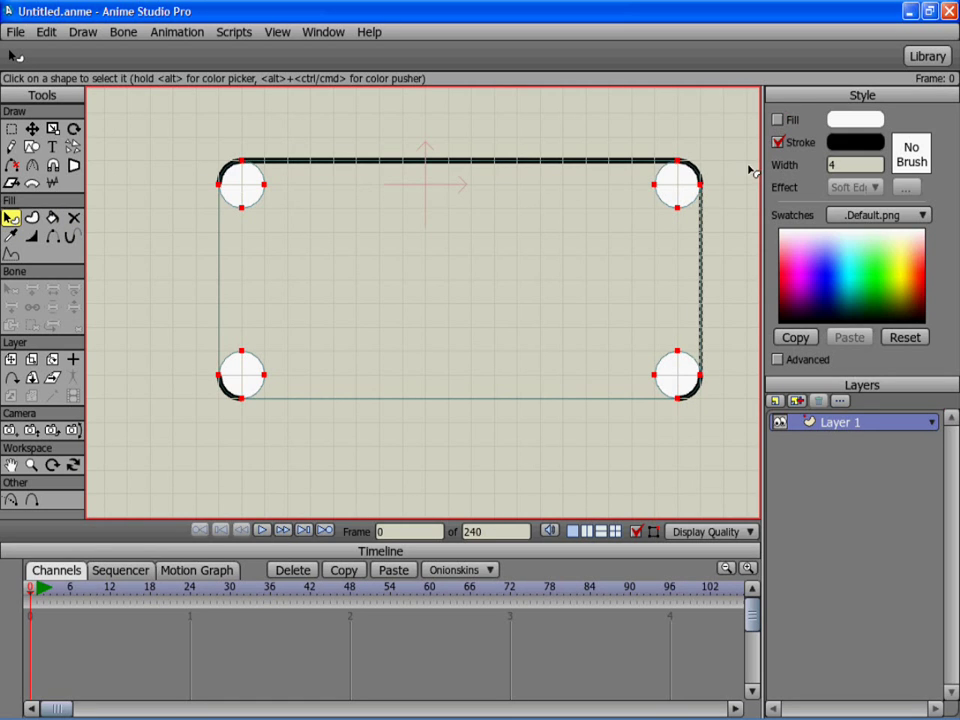
left_click(779, 119)
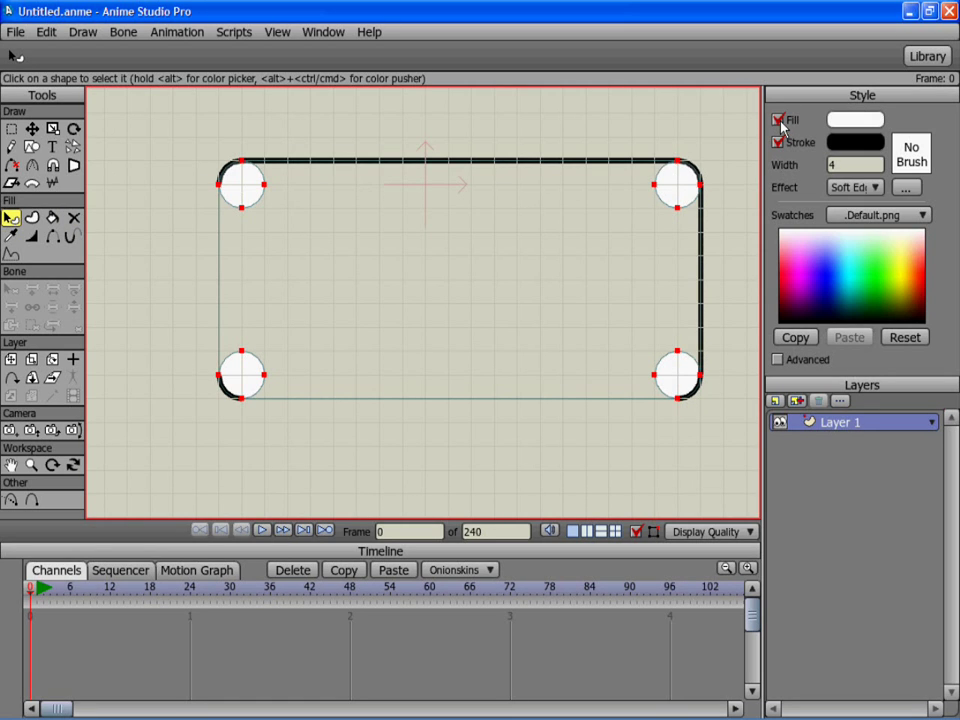
- Turn off the white fill on both bottom corner circles and the top edge stroke shape
left_click(779, 119)
left_click(679, 375)
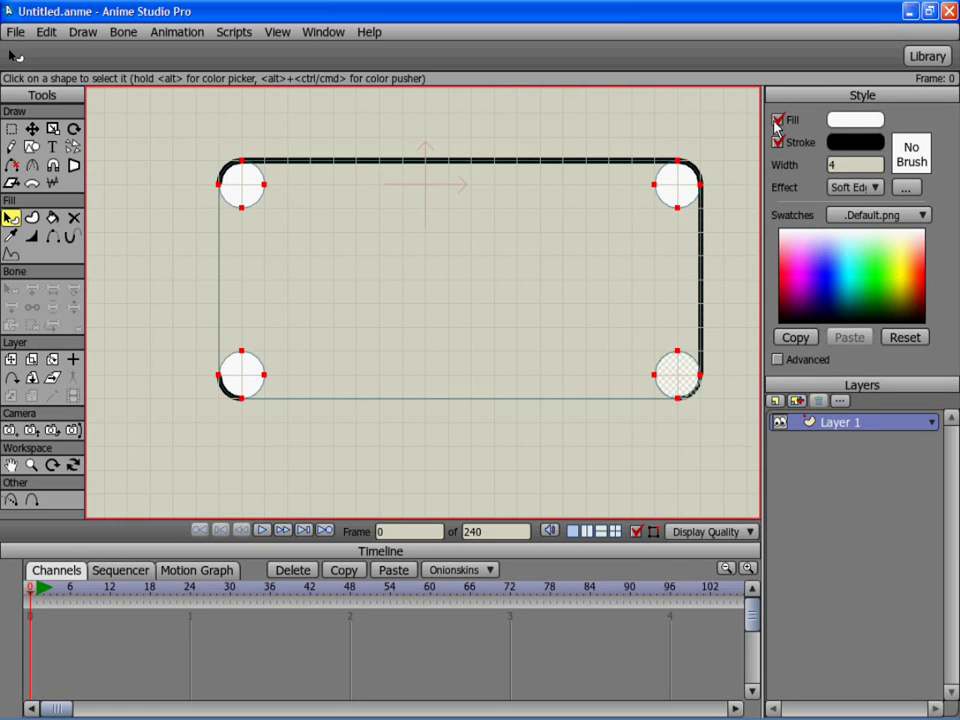
left_click(778, 119)
left_click(238, 372)
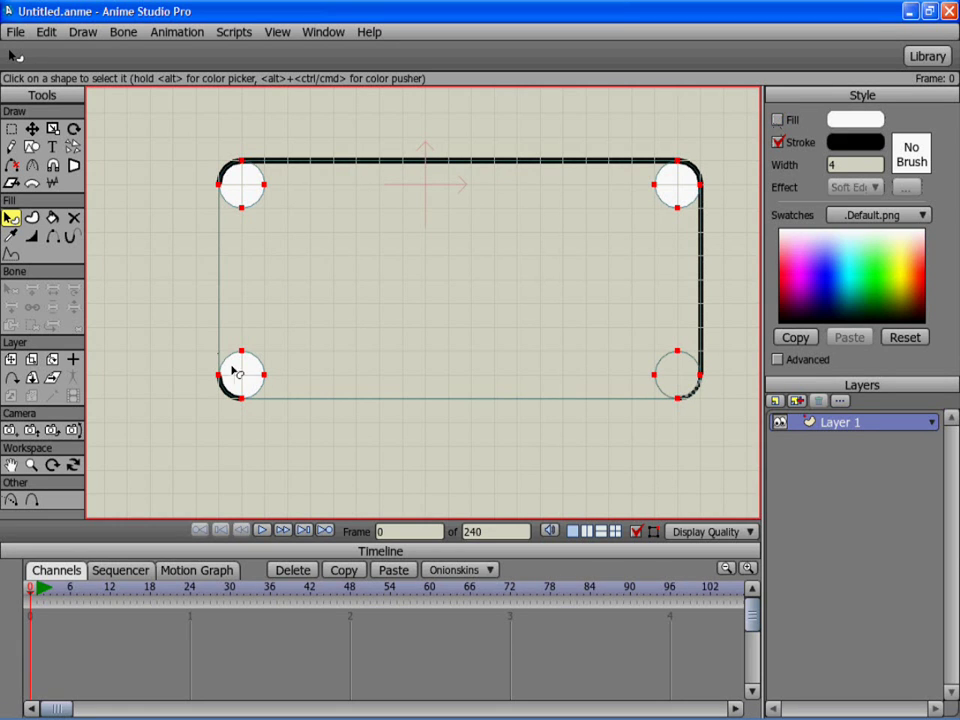
left_click(778, 119)
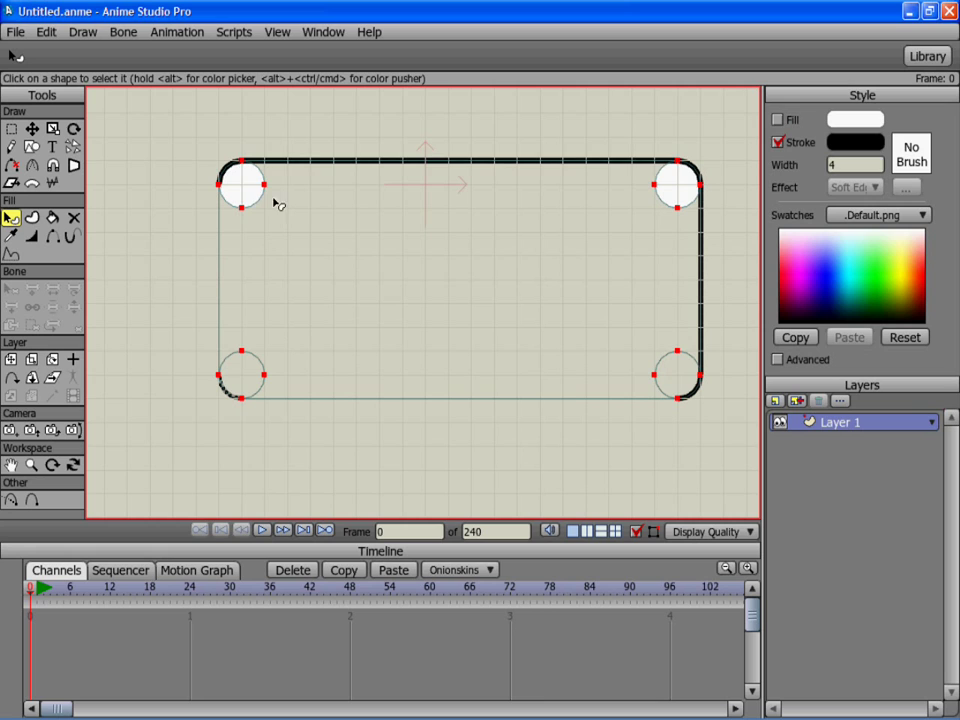
left_click(574, 160)
left_click(779, 119)
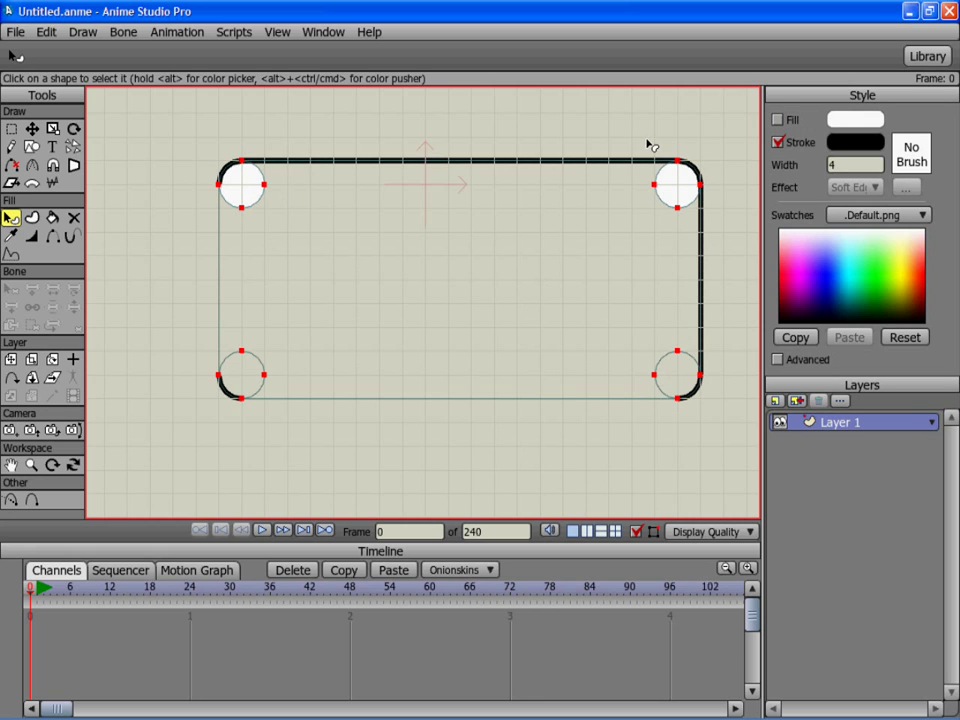
- Delete the top/right edge stroke and every corner circle's fill and arc shape
left_click(73, 217)
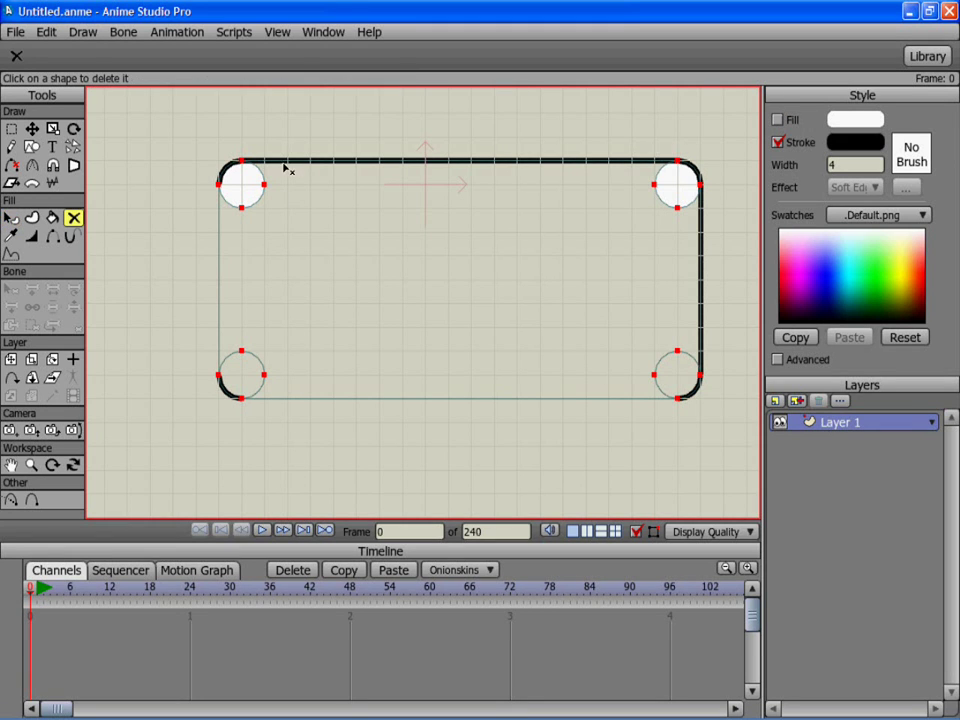
left_click(291, 165)
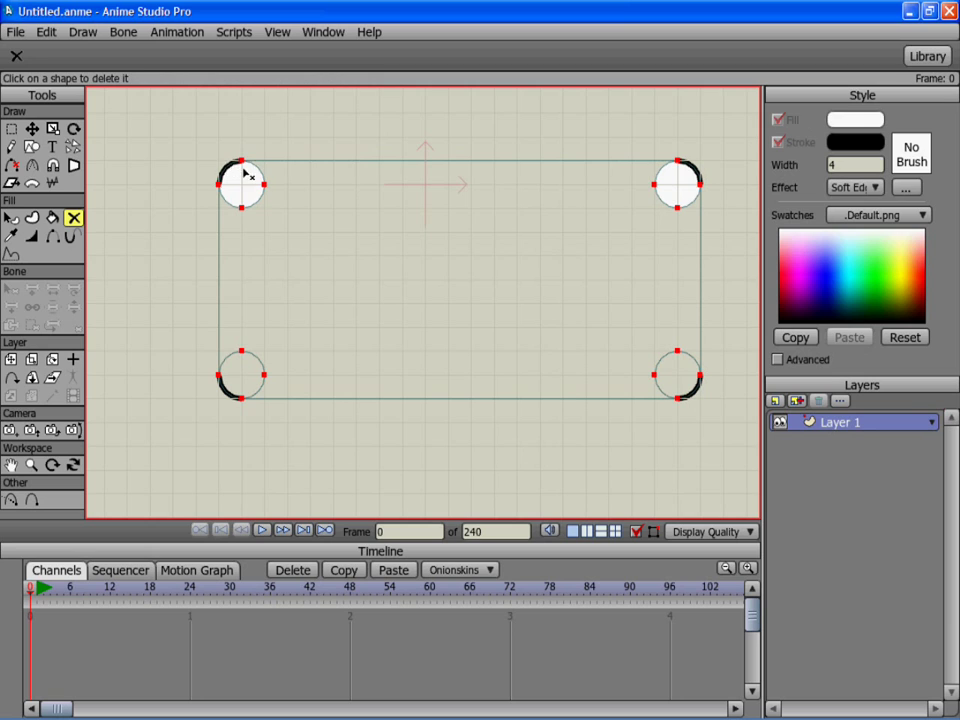
left_click(245, 174)
left_click(683, 188)
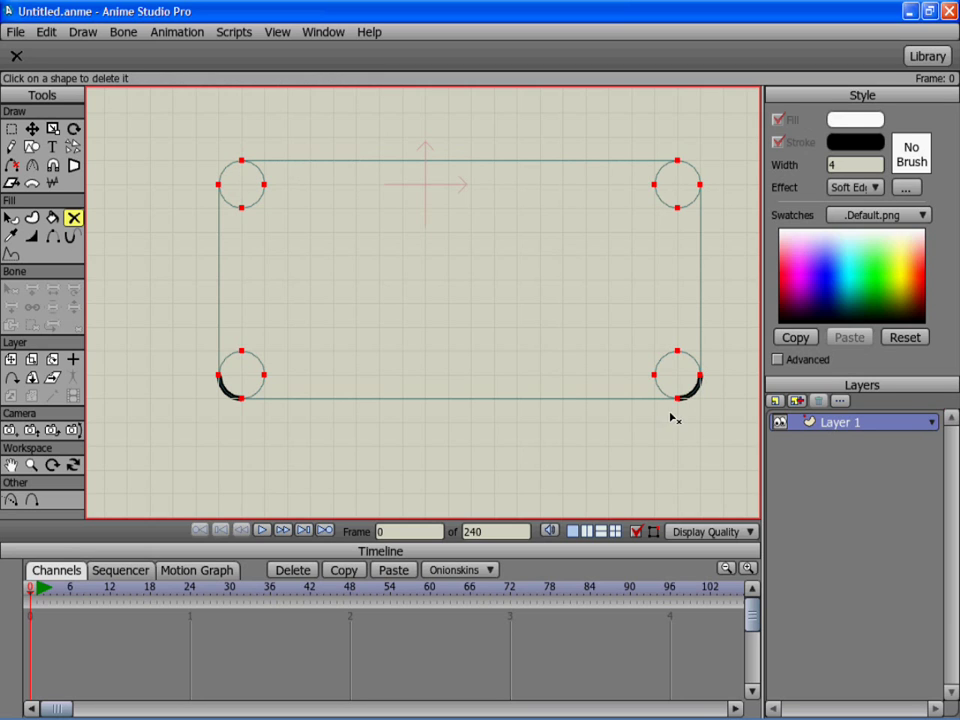
left_click(231, 393)
left_click(697, 390)
left_click(32, 217)
- Lasso each corner circle's edges and turn all four into filled shapes
mouse_move(149, 230)
left_mouse_down()
mouse_move(302, 190)
mouse_move(192, 182)
mouse_move(155, 257)
mouse_move(118, 268)
left_mouse_up()
key("space")
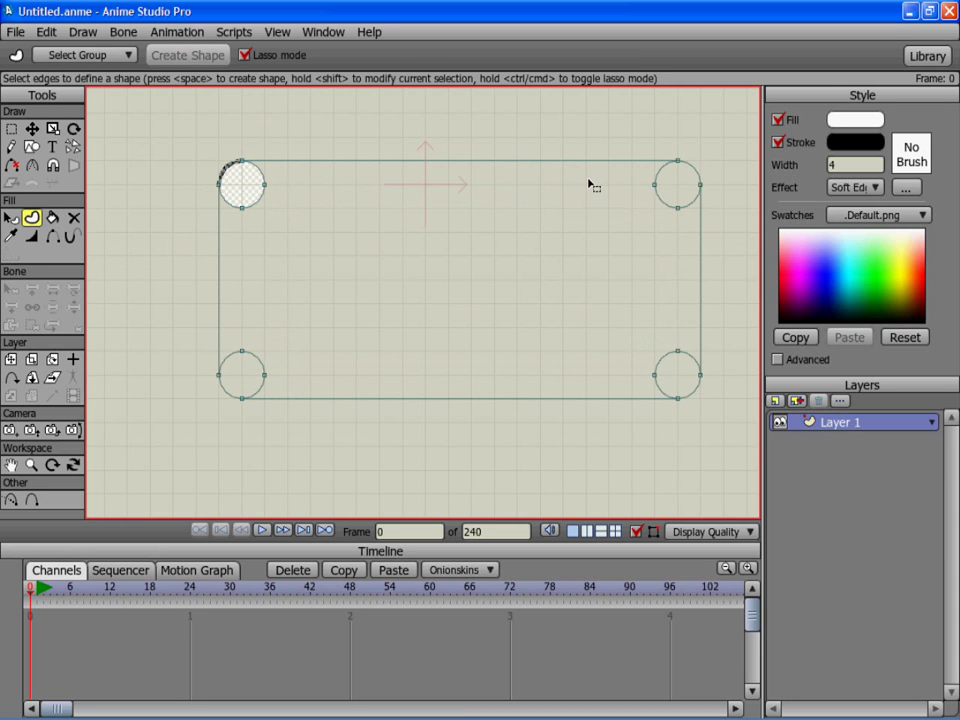
mouse_move(632, 268)
left_mouse_down()
mouse_move(606, 167)
mouse_move(553, 240)
left_mouse_up()
key("space")
mouse_move(578, 363)
left_mouse_down()
mouse_move(699, 438)
mouse_move(730, 326)
mouse_move(592, 356)
left_mouse_up()
key("space")
mouse_move(201, 442)
left_mouse_down()
mouse_move(244, 435)
mouse_move(222, 450)
left_mouse_up()
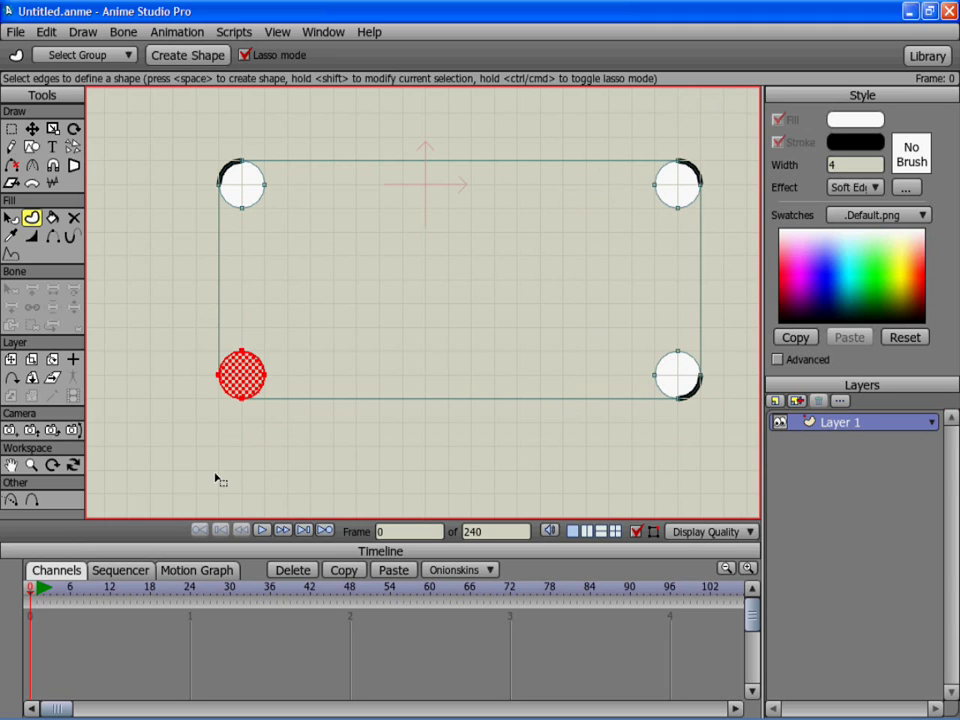
key("space")
- Create the white, black-outlined rounded rectangle from the outer edges only, then render a preview
mouse_move(151, 120)
left_mouse_down()
mouse_move(316, 436)
mouse_move(231, 214)
left_mouse_up()
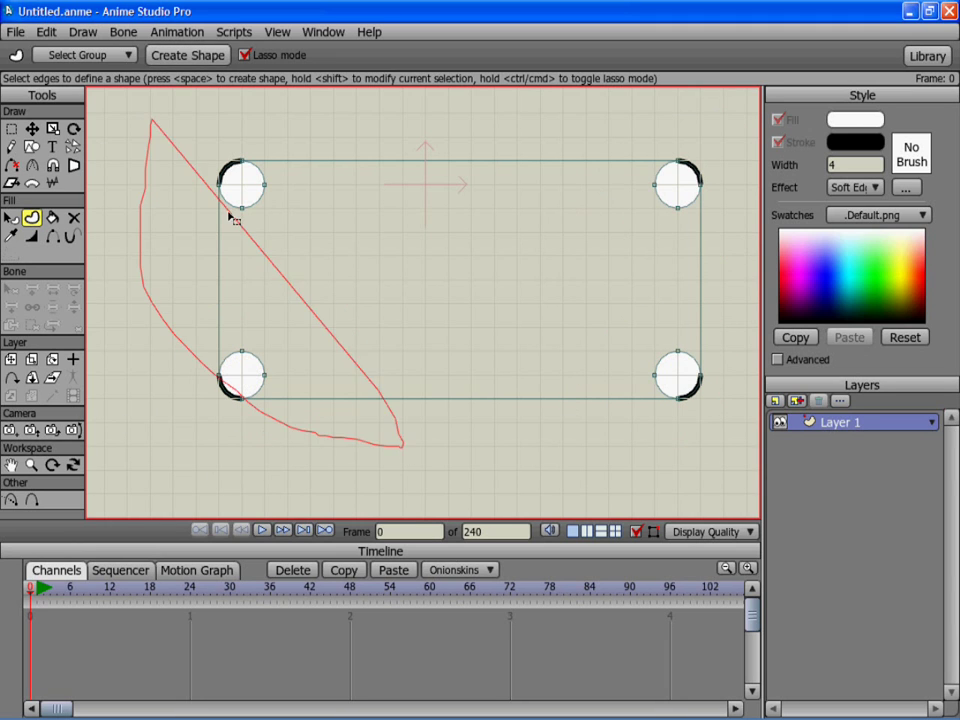
mouse_move(178, 150)
left_mouse_down()
mouse_move(199, 439)
mouse_move(692, 459)
mouse_move(755, 122)
mouse_move(416, 88)
mouse_move(103, 184)
mouse_move(167, 186)
mouse_move(180, 205)
left_mouse_up()
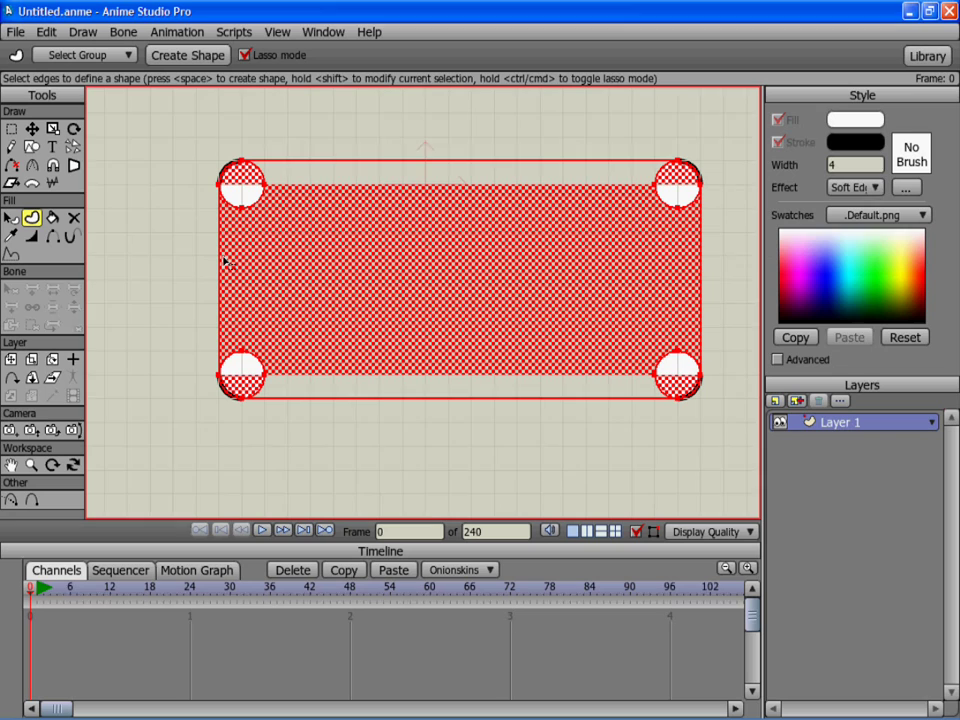
left_click(268, 187)
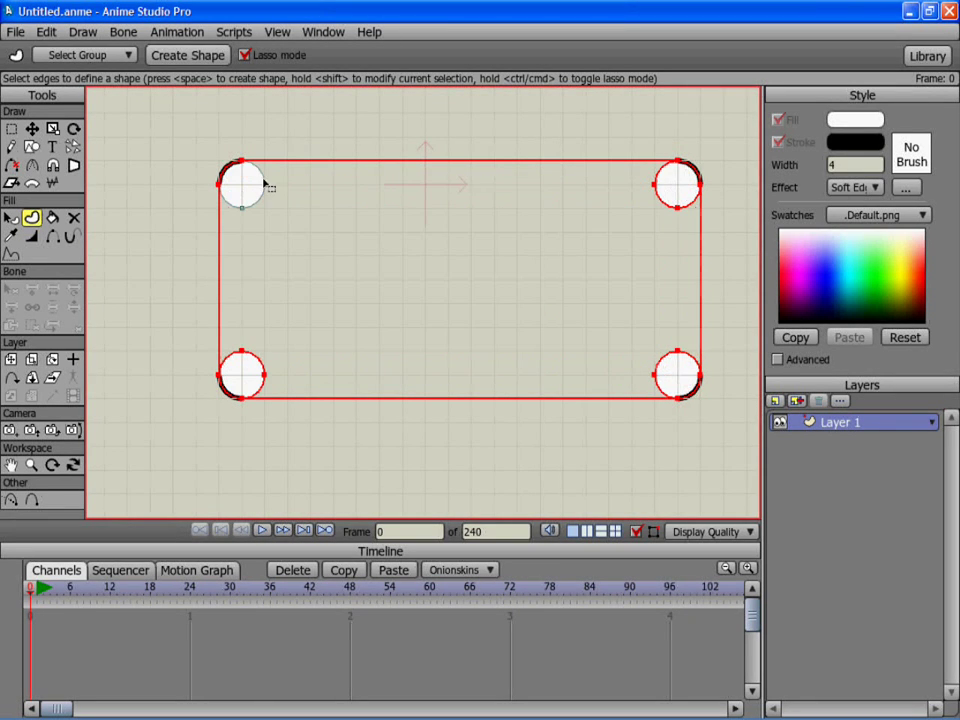
left_click(260, 187)
left_click(263, 193)
left_click(264, 375)
left_click(654, 378, "shift")
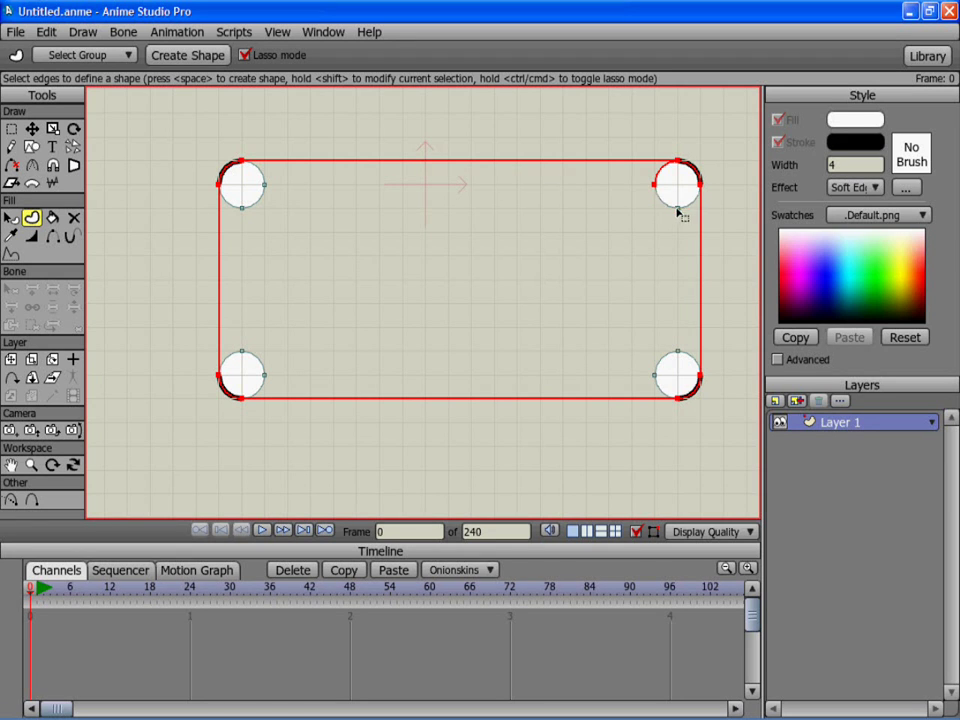
left_click(653, 188, "shift")
left_click(662, 198, "shift")
left_click(655, 189, "shift")
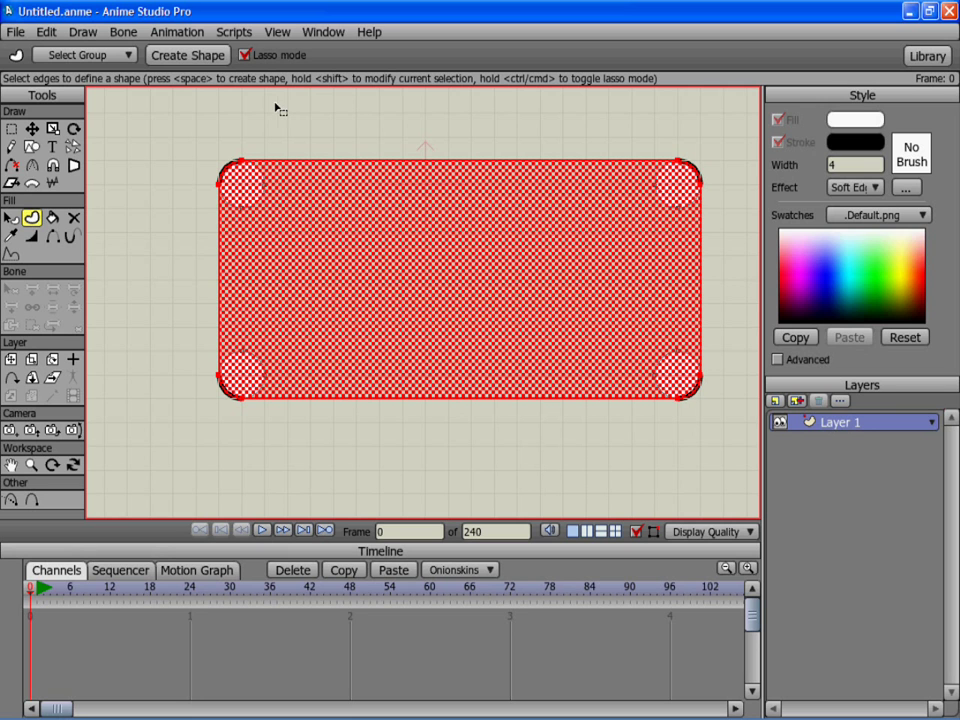
key("space")
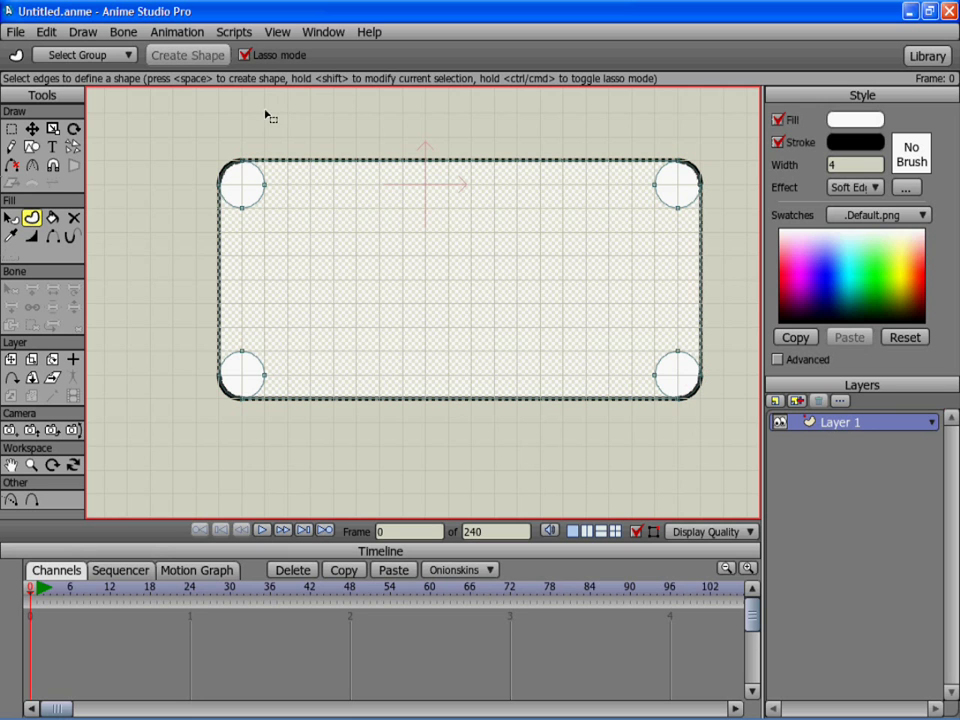
left_click(16, 31)
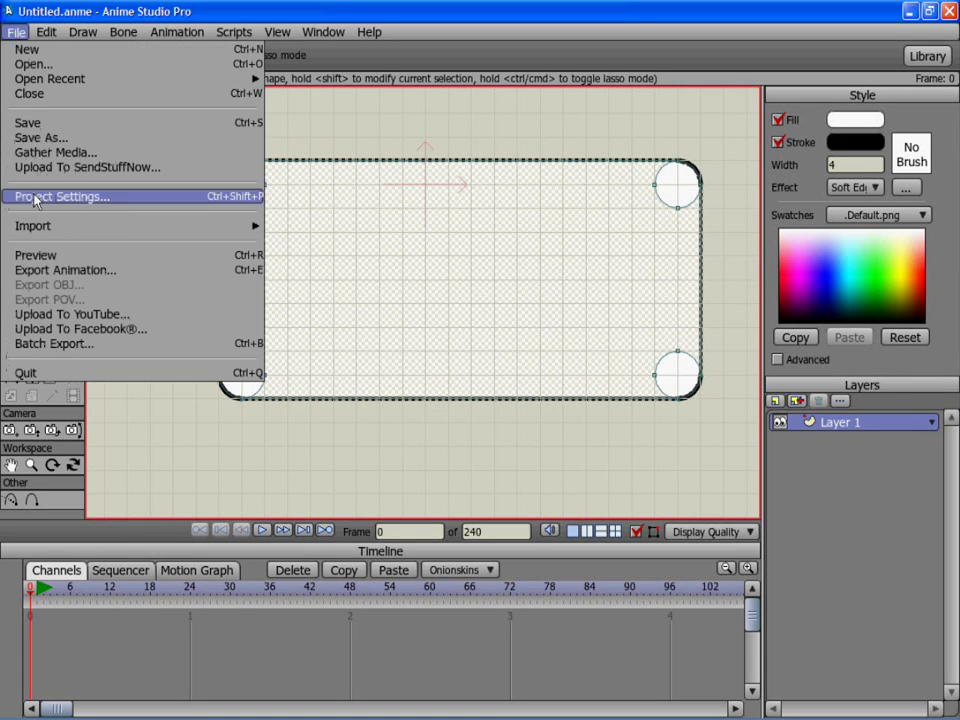
left_click(36, 255)
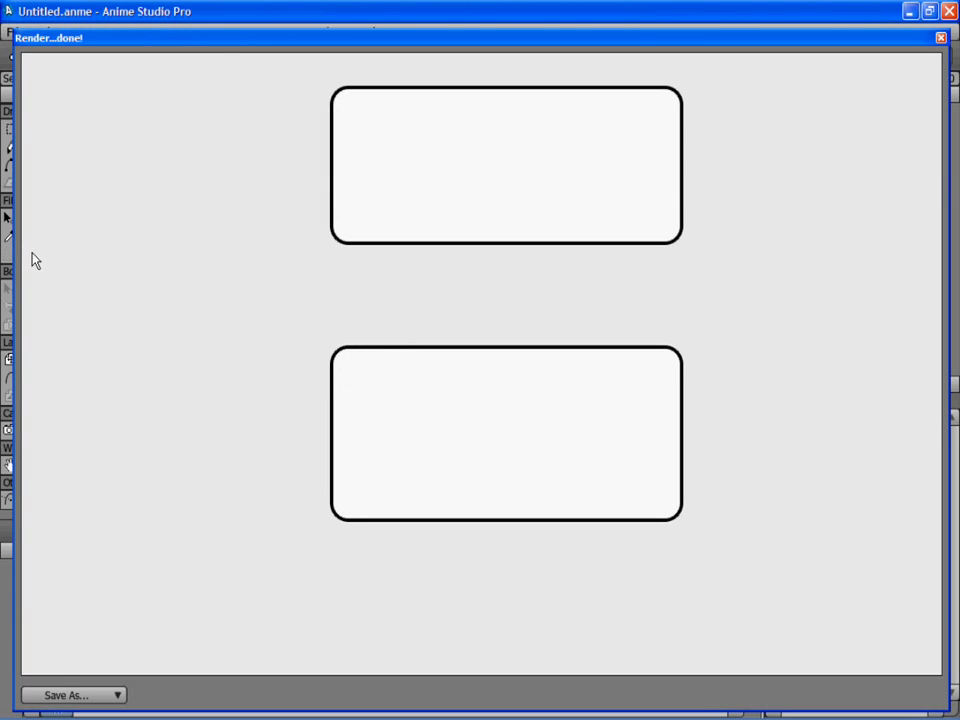